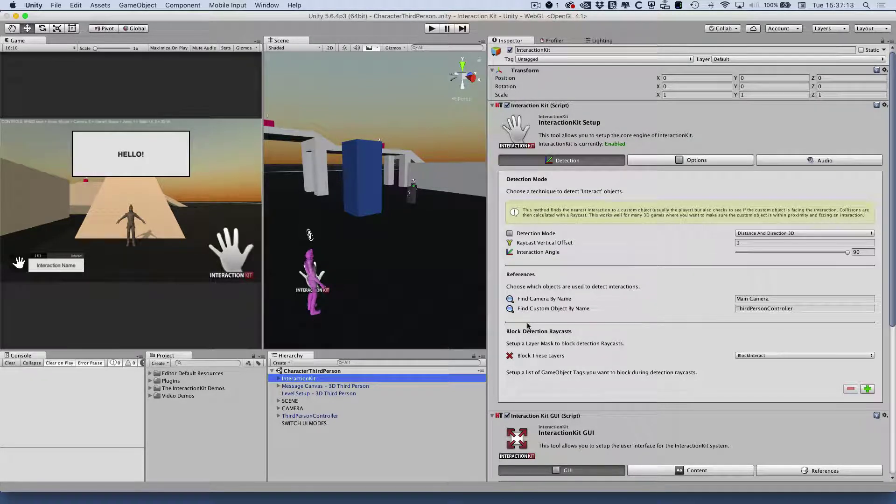
# Review the available Detection Mode options of the InteractionKit setup without changing the selected mode
pyautogui.click(749, 232)
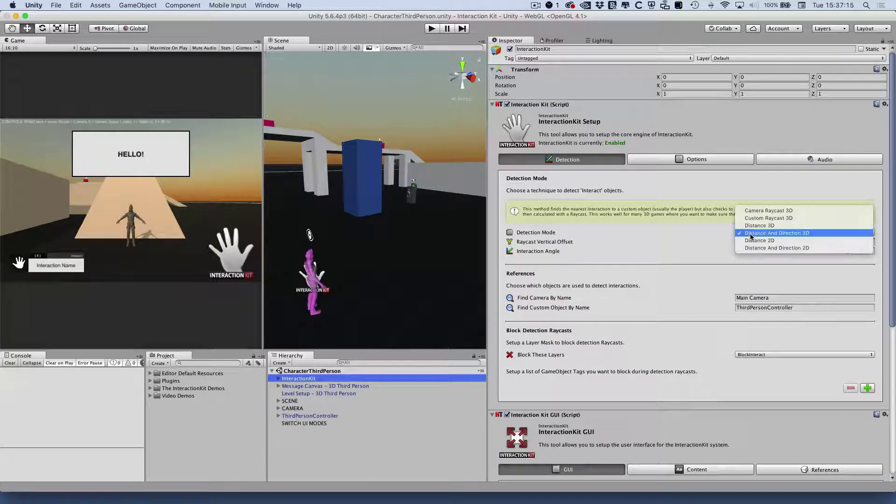
pyautogui.click(685, 245)
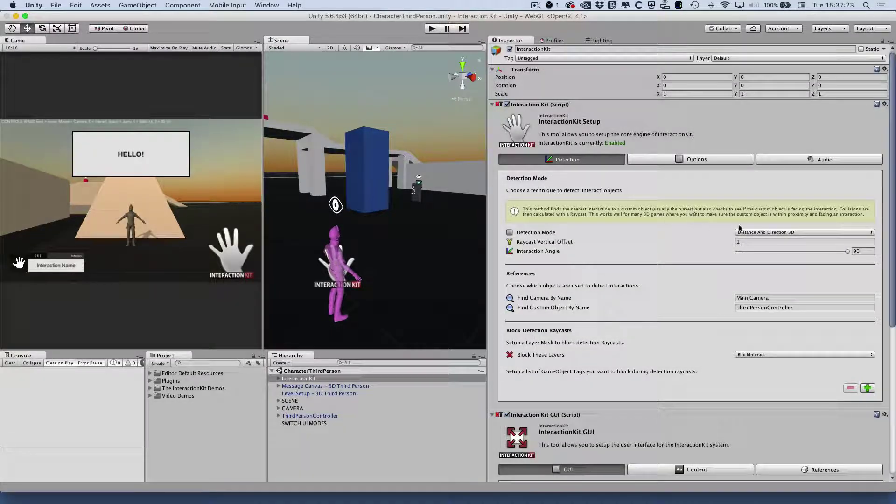
pyautogui.click(744, 232)
pyautogui.click(752, 233)
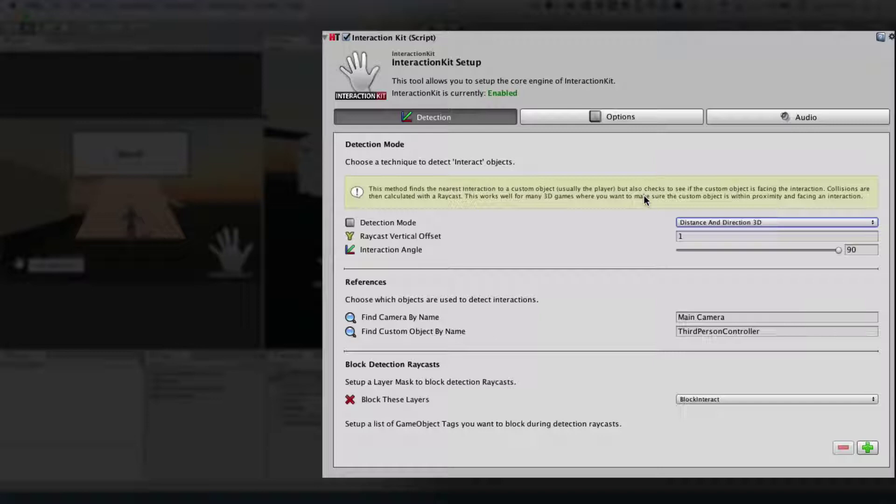
pyautogui.click(696, 222)
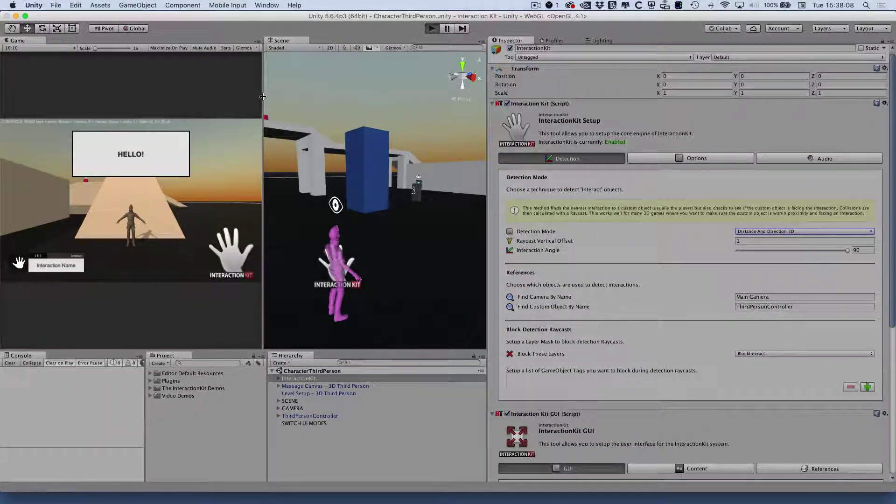
# Widen the Game view in play mode and walk the character up the ramp to the first red cube
pyautogui.moveTo(263, 97); pyautogui.dragTo(329, 97)
pyautogui.press('w')
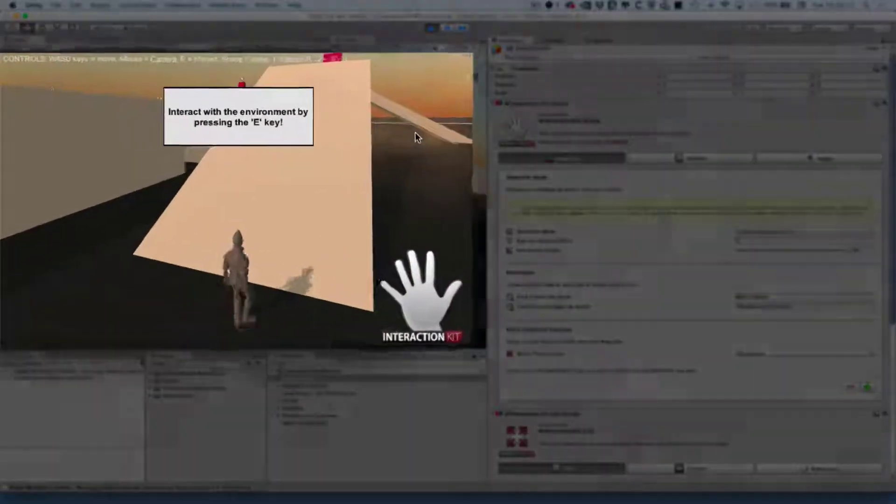
pyautogui.press('w')
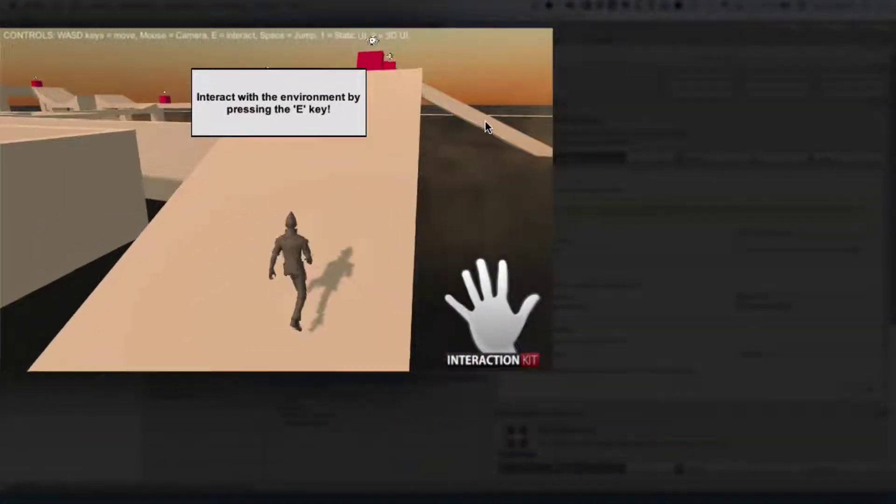
pyautogui.press('w')
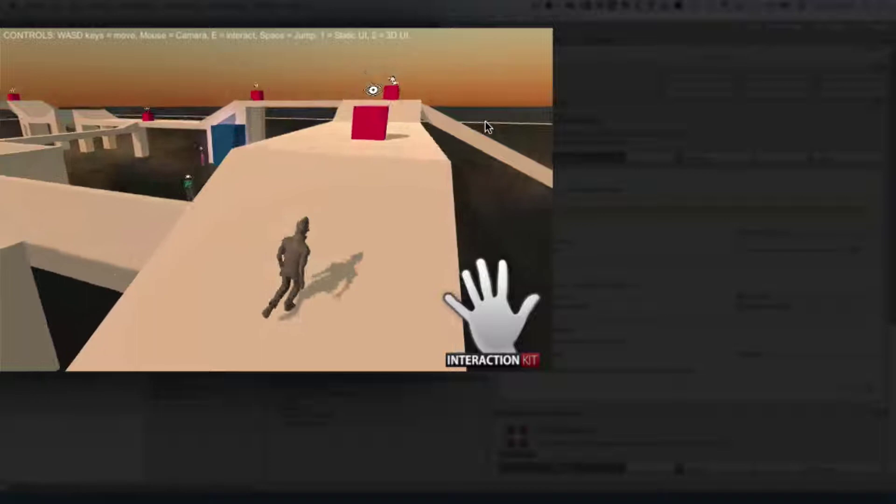
pyautogui.press('w')
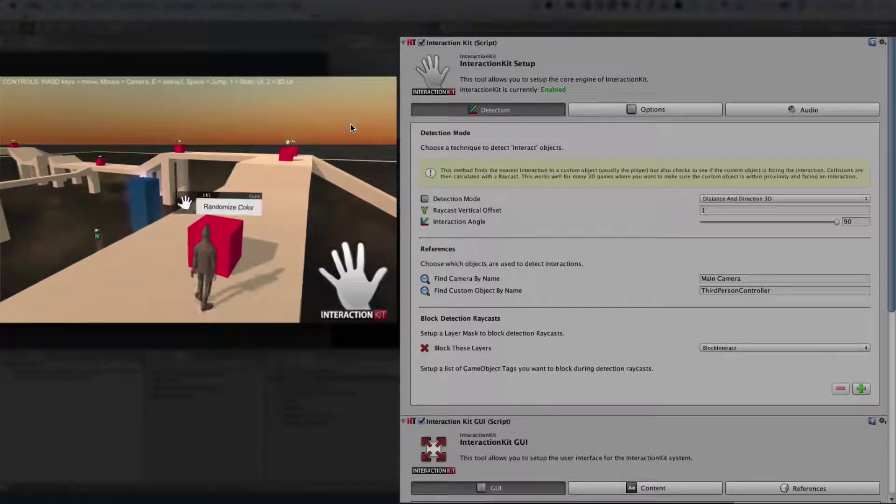
# Try the Distance 3D detection mode and test the interaction beside the red cube
pyautogui.click(728, 196)
pyautogui.click(728, 195)
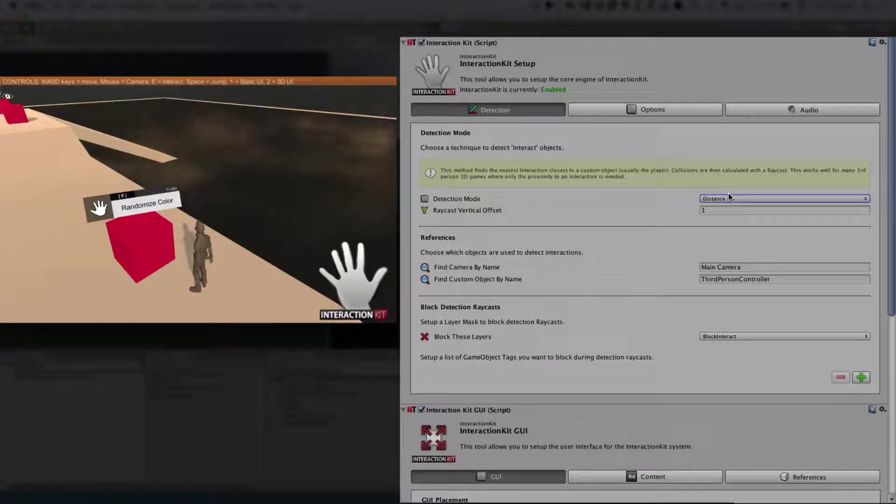
pyautogui.click(200, 213)
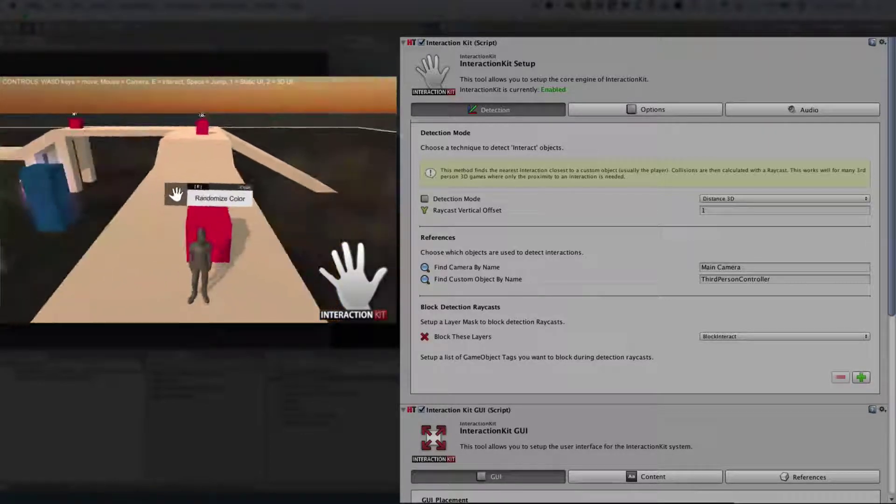
# Set the Detection Mode to Distance And Direction 3D and jump the character off the ramp toward the pink character
pyautogui.click(721, 200)
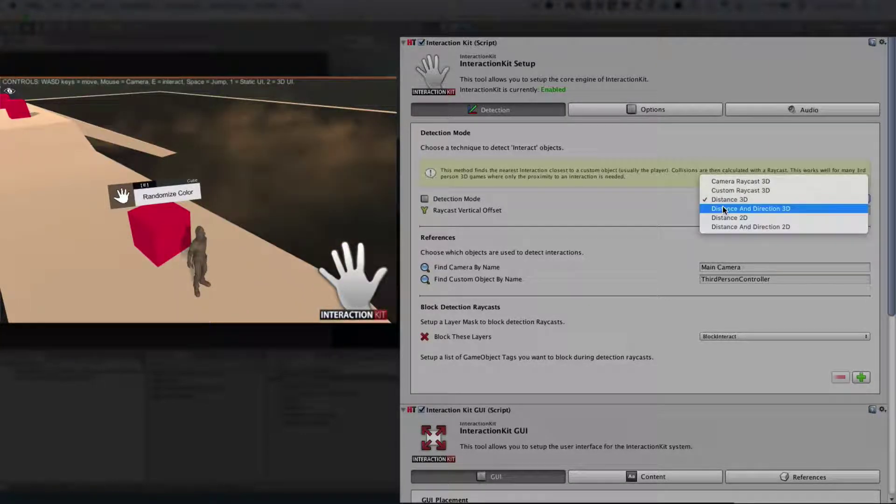
pyautogui.click(723, 208)
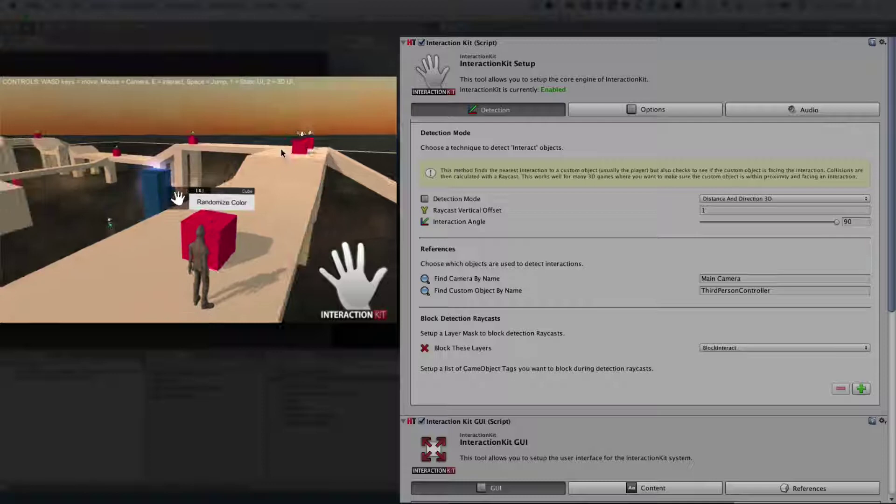
pyautogui.press('a')
pyautogui.press('space')
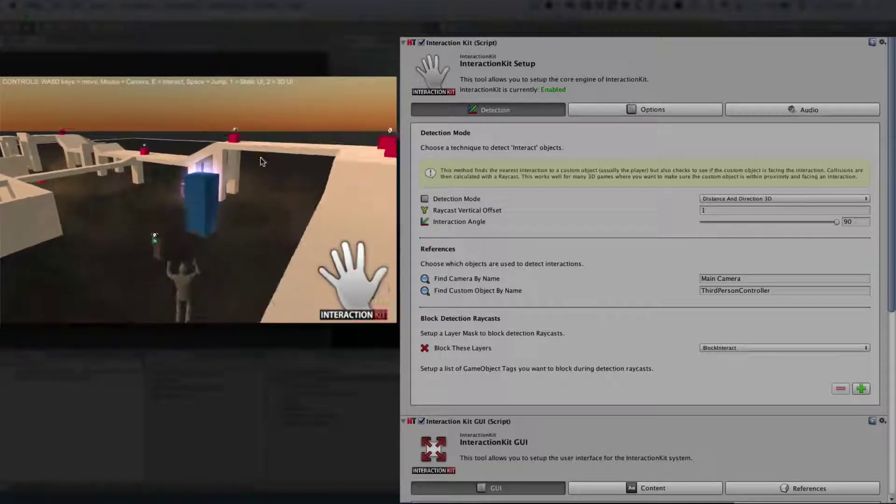
pyautogui.press('w')
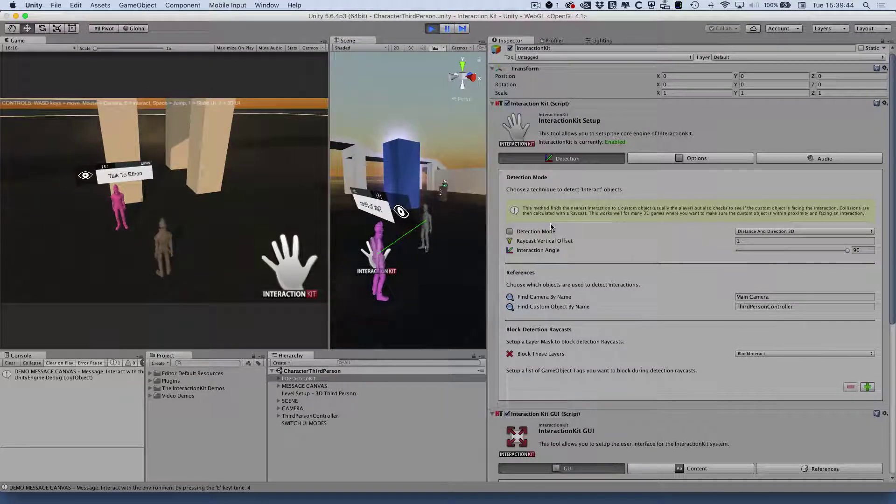
# Try an Interaction Angle of 1 and raise it to 19
pyautogui.scroll(-1, 657, 264)
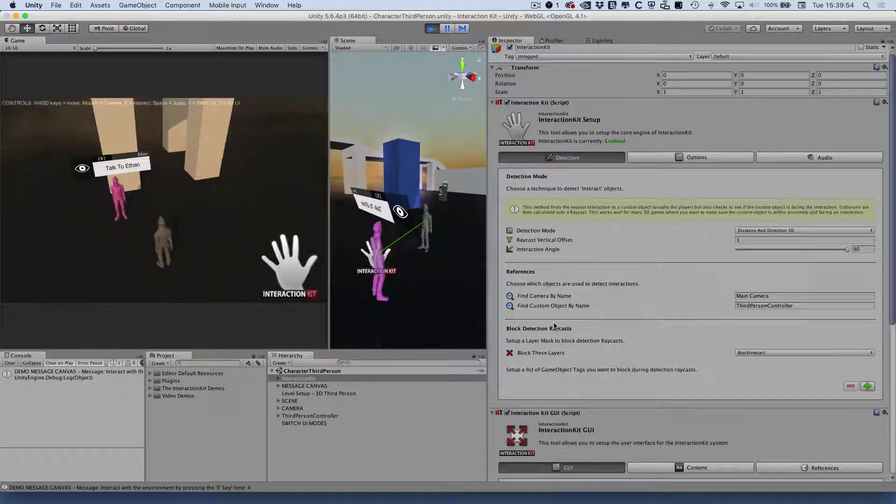
pyautogui.scroll(-1, 568, 321)
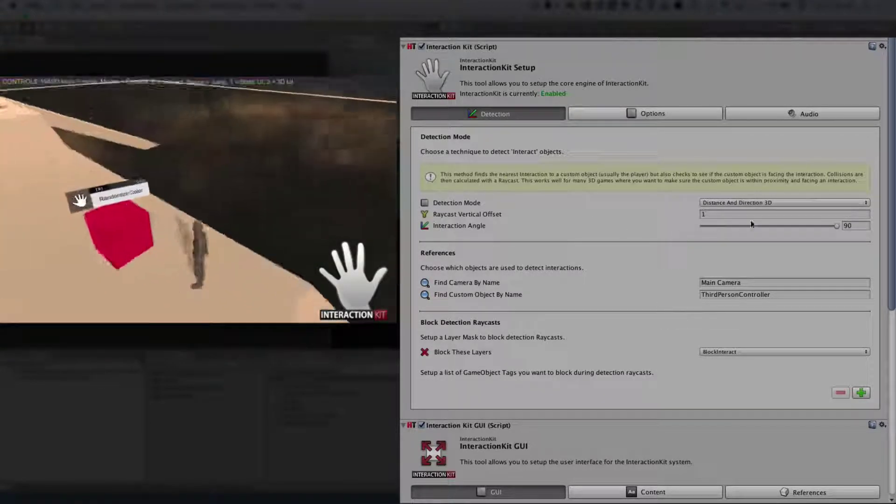
pyautogui.moveTo(802, 226); pyautogui.dragTo(689, 228)
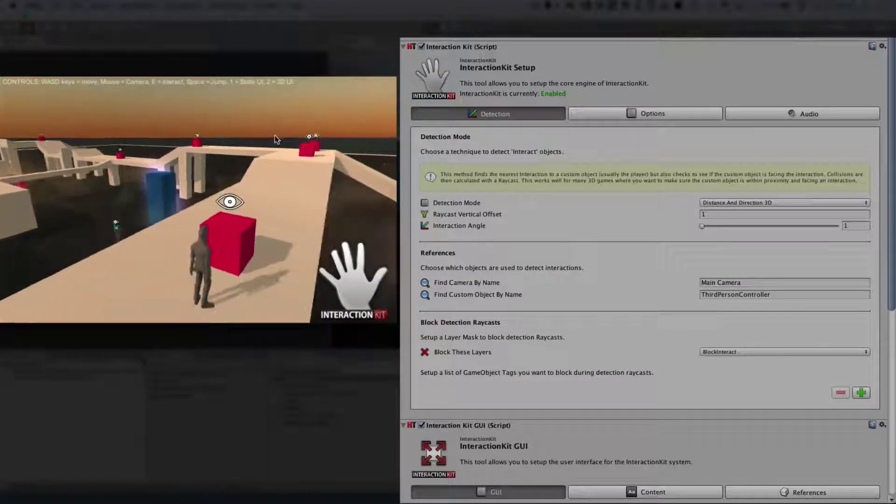
pyautogui.moveTo(712, 224); pyautogui.dragTo(729, 224)
pyautogui.click(358, 206)
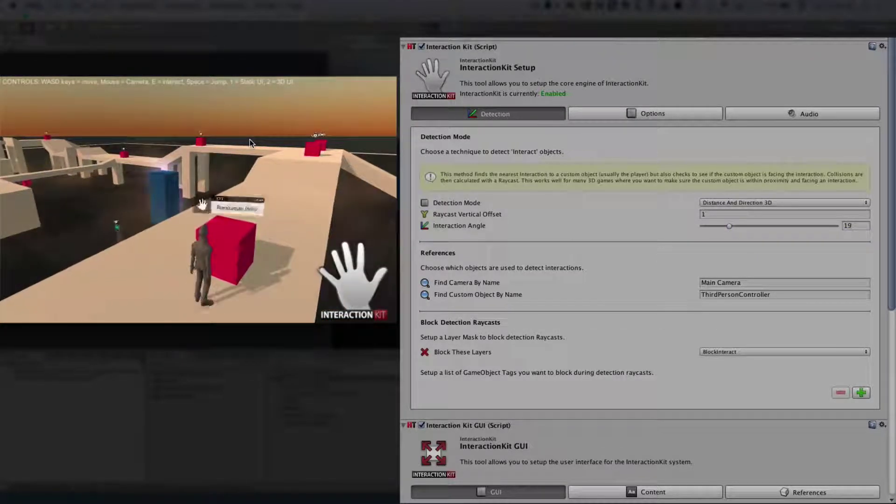
# Test the reduced Interaction Angle by turning and moving the character in front of the red cube
pyautogui.press('d')
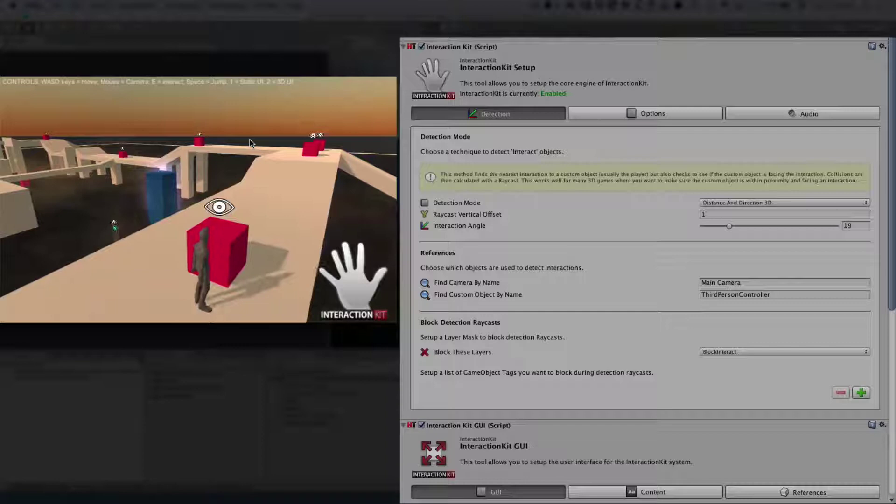
pyautogui.press('s')
pyautogui.press('w')
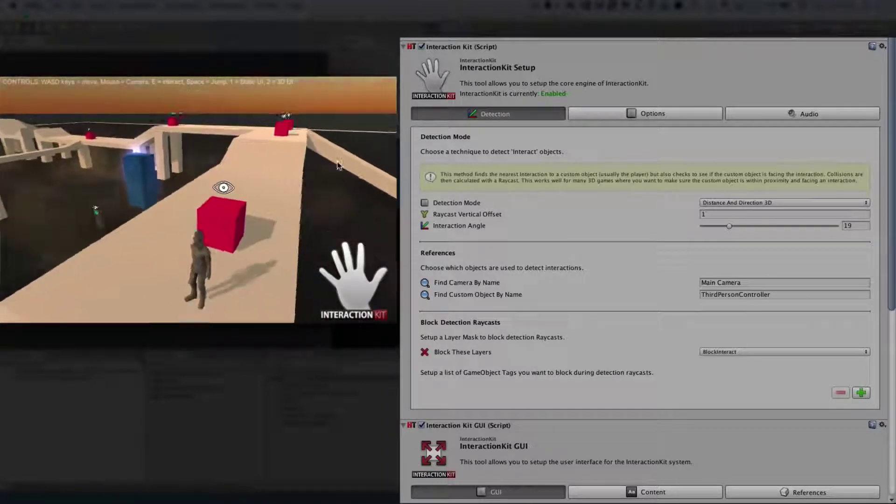
pyautogui.press('w')
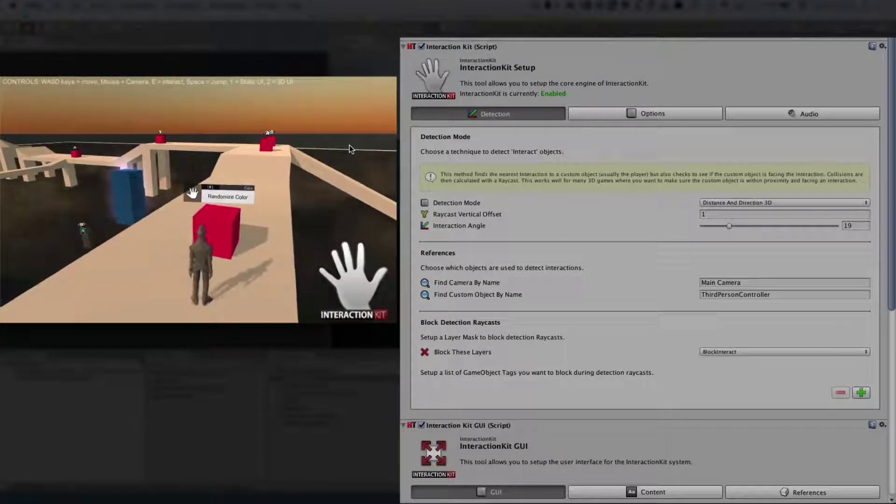
pyautogui.press('a')
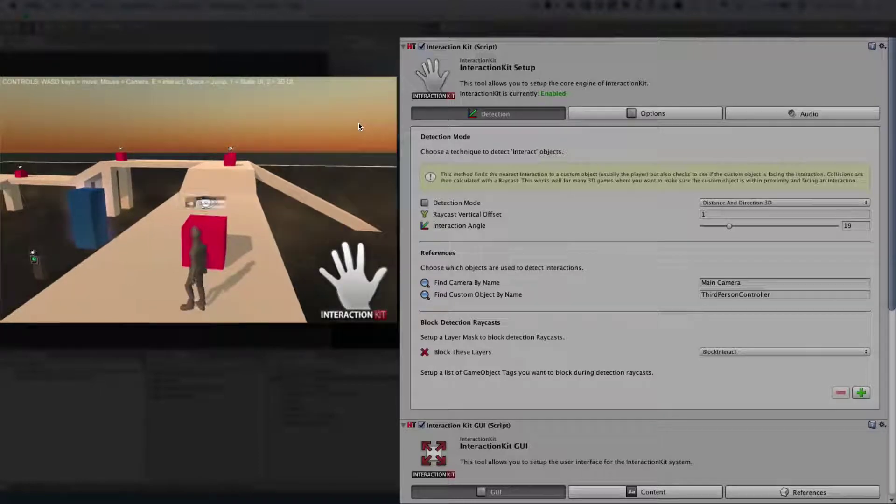
pyautogui.press('d')
pyautogui.press('a')
pyautogui.press('d')
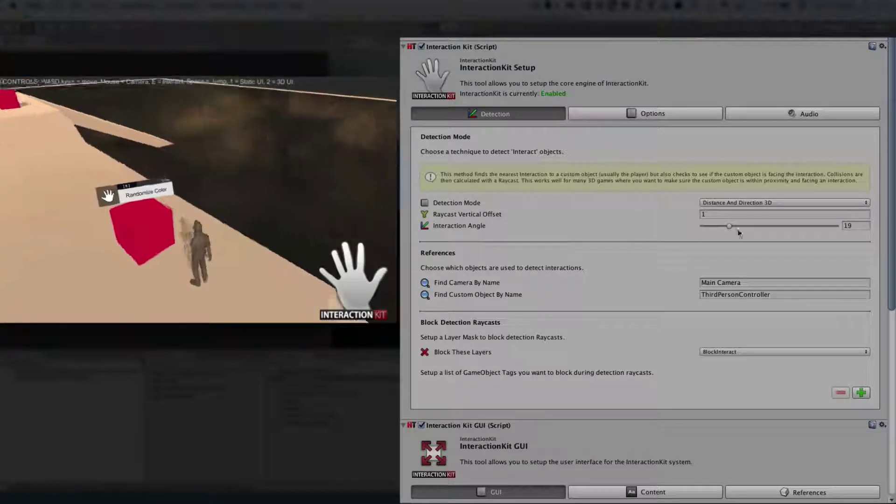
# Set the Interaction Angle to 90 and test it by moving the character around the red cube
pyautogui.moveTo(745, 227); pyautogui.dragTo(831, 228)
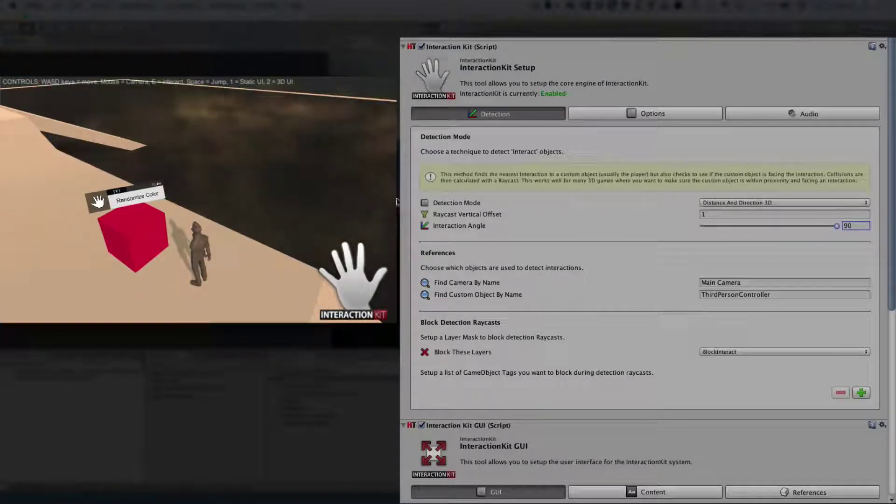
pyautogui.press('a')
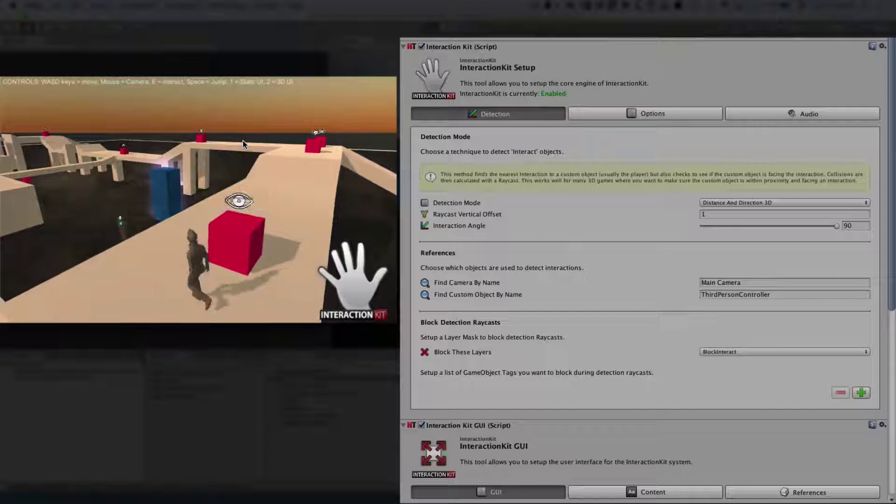
pyautogui.press('w')
pyautogui.press('d')
pyautogui.press('s')
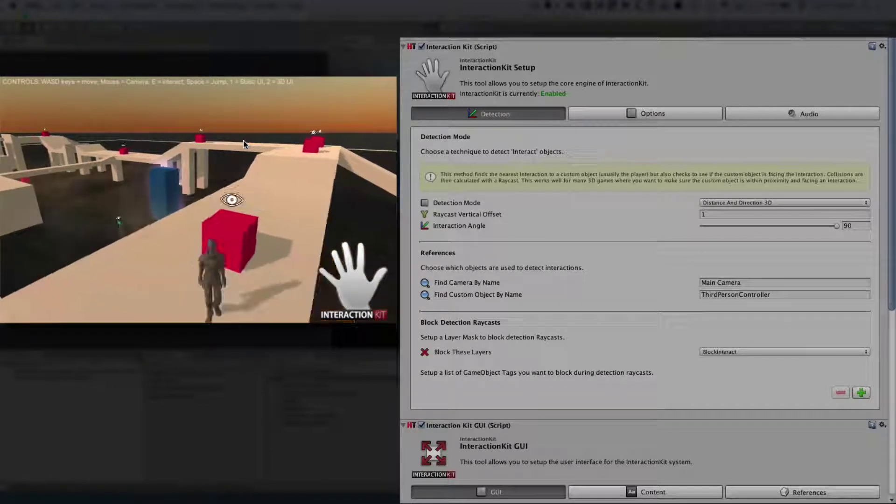
pyautogui.press('a')
pyautogui.press('w')
pyautogui.press('s')
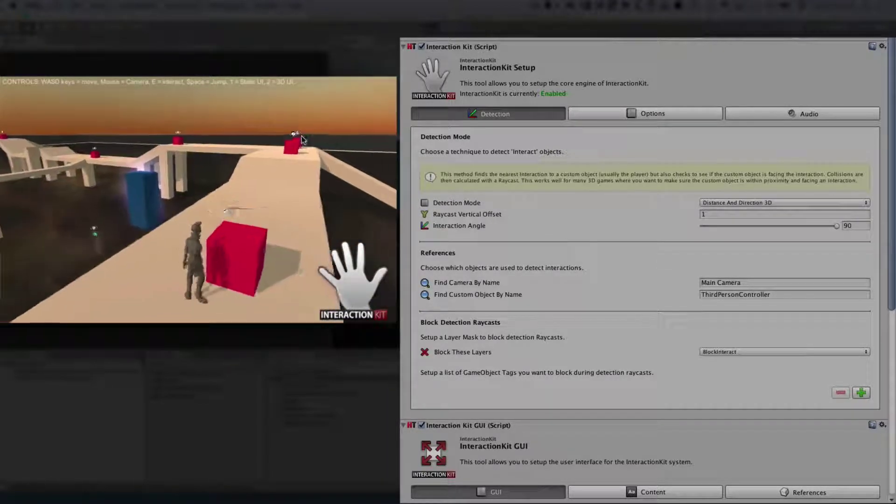
pyautogui.press('w')
pyautogui.press('w')
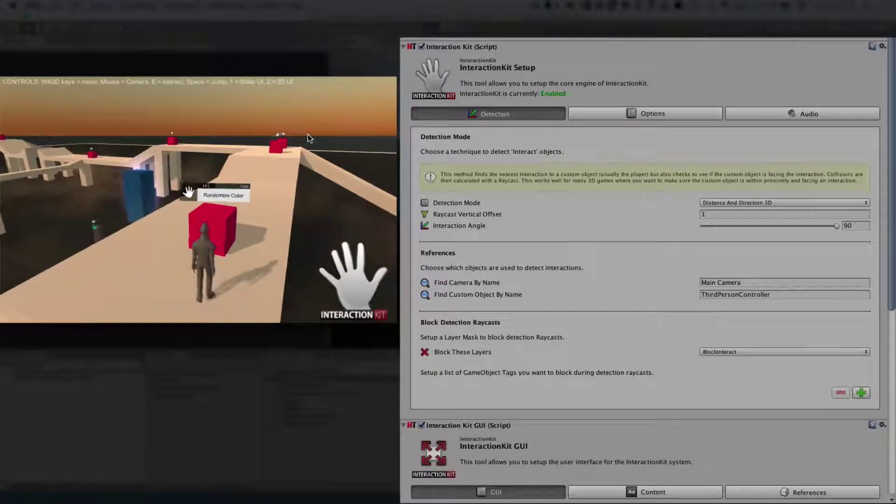
pyautogui.press('s')
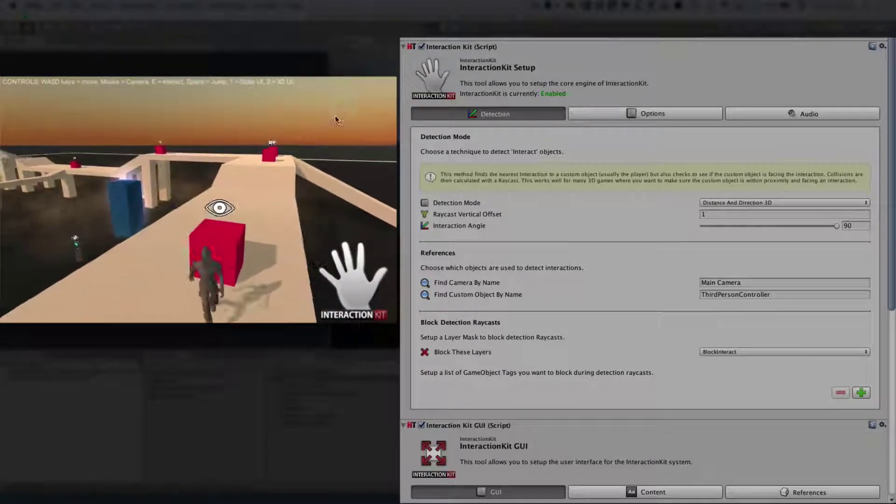
pyautogui.press('d')
pyautogui.press('w')
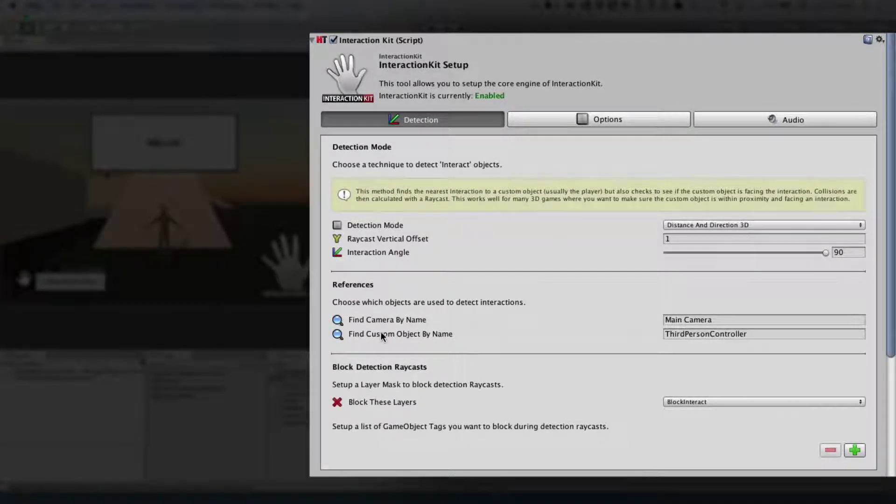
# Examine InteractionKit's Find Custom Object By Name reference and its list of Detection Mode options
pyautogui.click(685, 334)
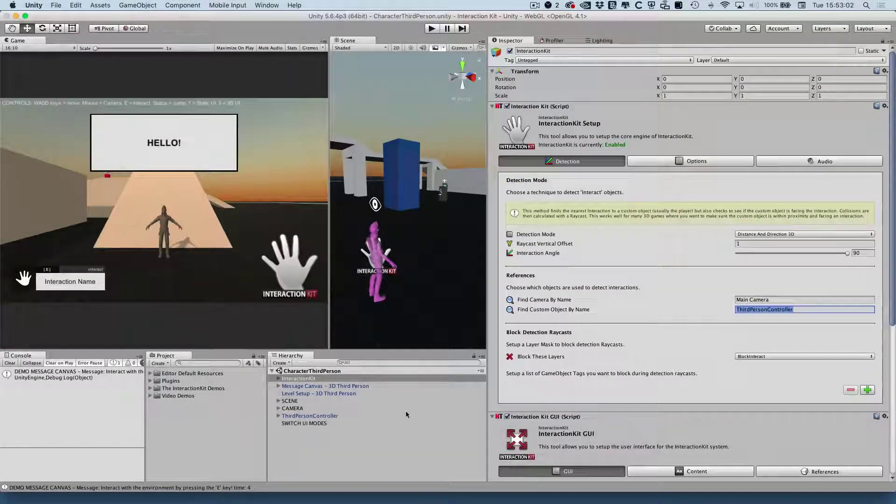
pyautogui.click(399, 433)
pyautogui.click(338, 379)
pyautogui.scroll(-3, 699, 238)
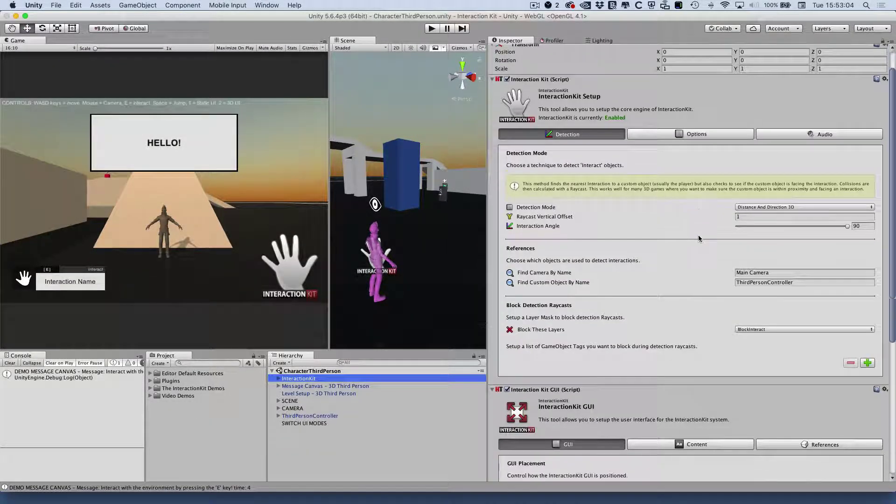
pyautogui.scroll(2, 698, 239)
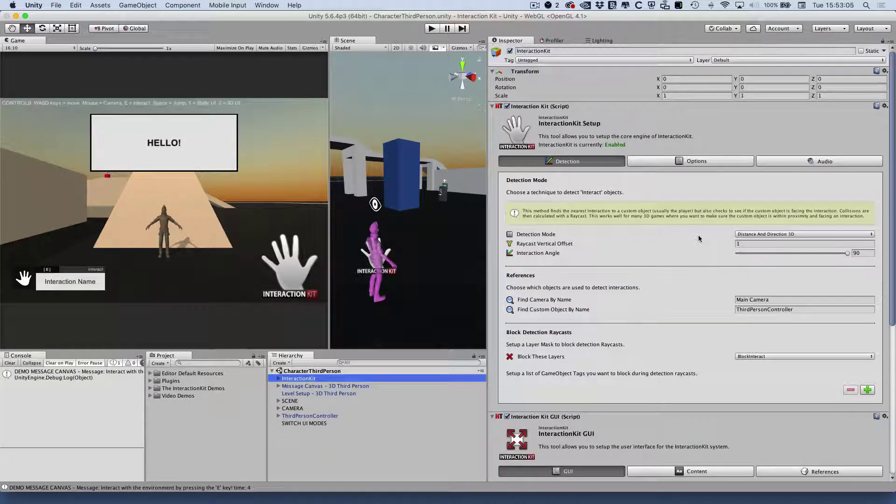
pyautogui.click(781, 235)
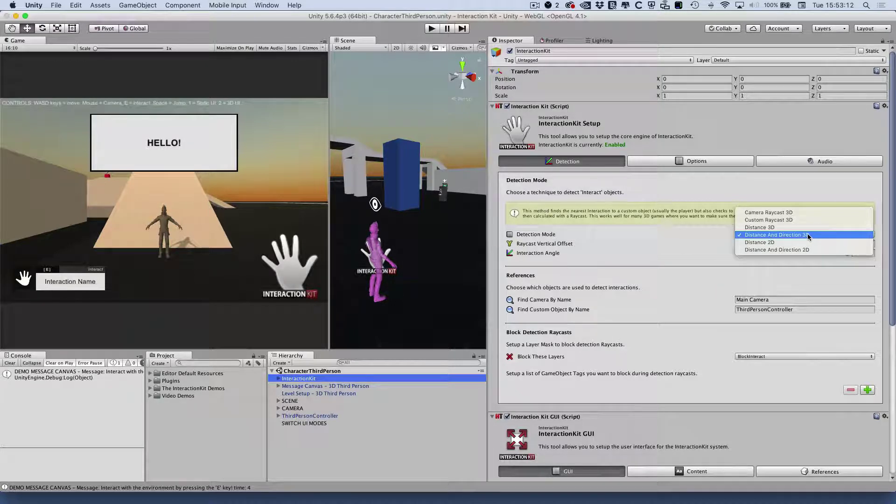
pyautogui.click(680, 234)
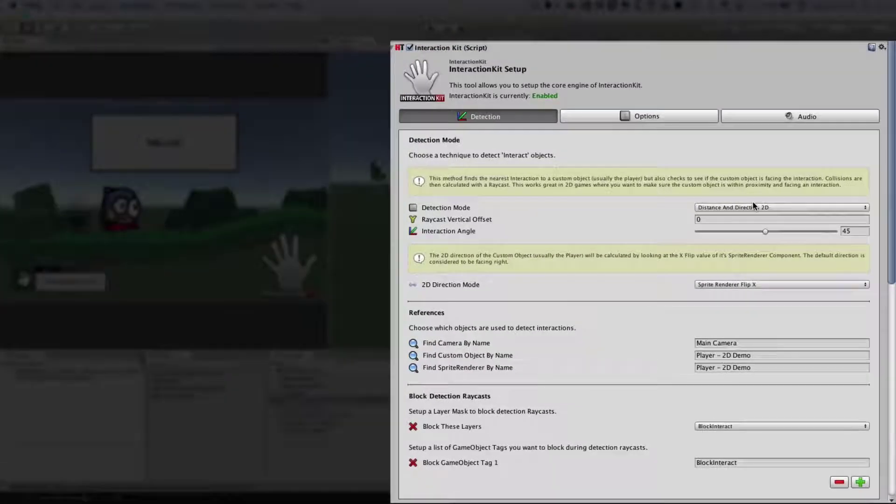
# Try Distance 2D as the Detection Mode and switch back to Distance And Direction 2D
pyautogui.click(762, 226)
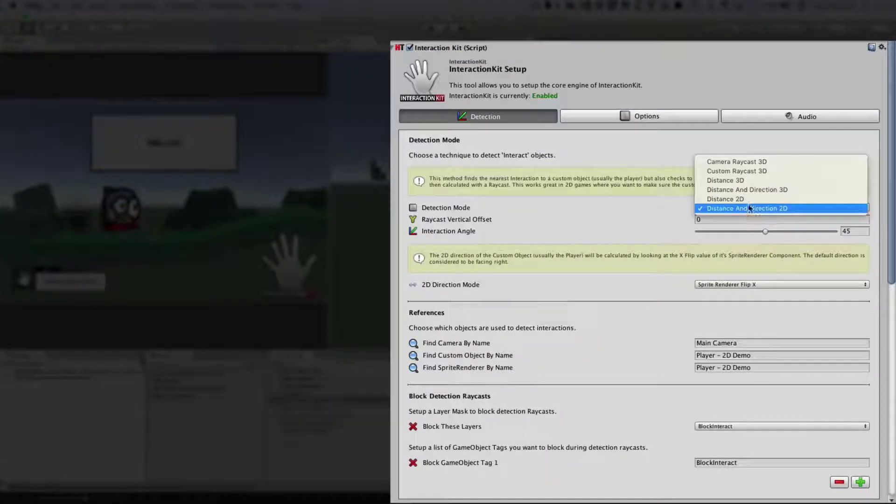
pyautogui.click(750, 200)
pyautogui.click(781, 207)
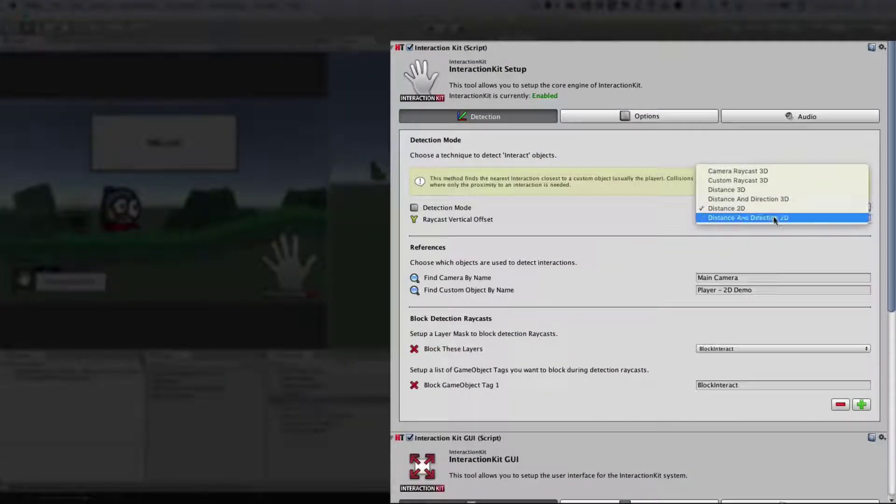
pyautogui.click(611, 195)
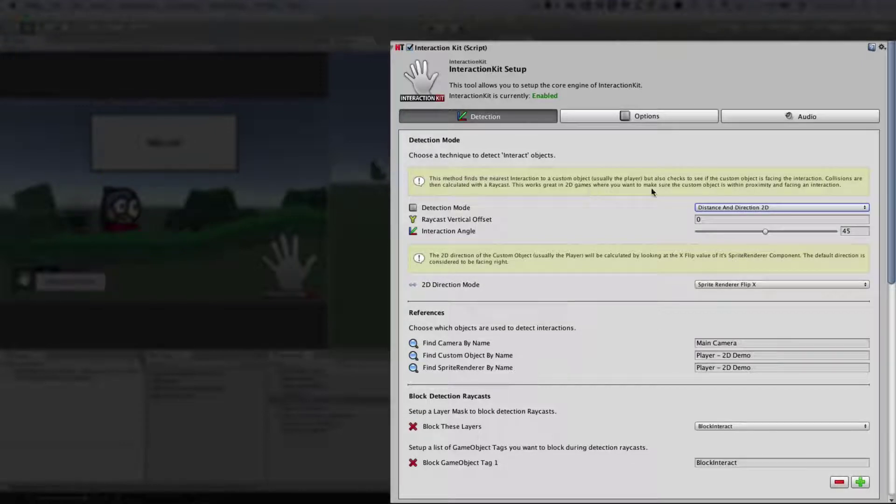
# Set the Detection Mode to Distance 2D and test it by turning the character away from and toward Terminal 2
pyautogui.click(712, 208)
pyautogui.click(732, 196)
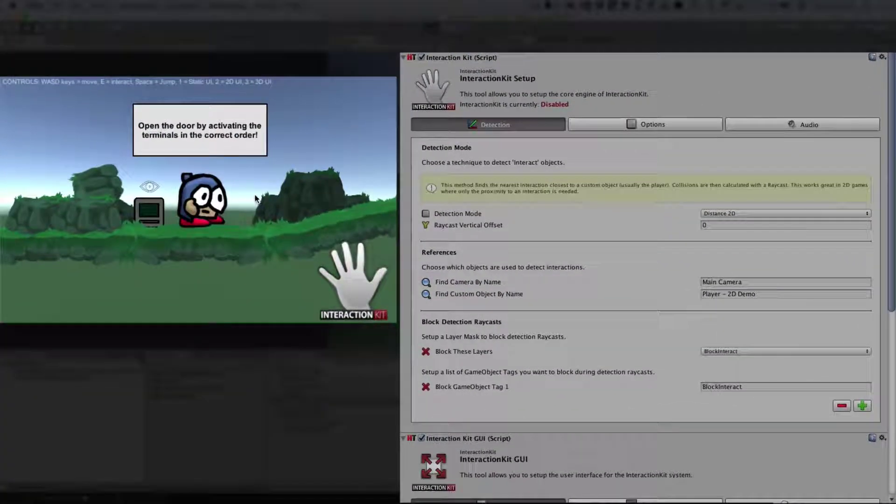
pyautogui.press('d')
pyautogui.press('a')
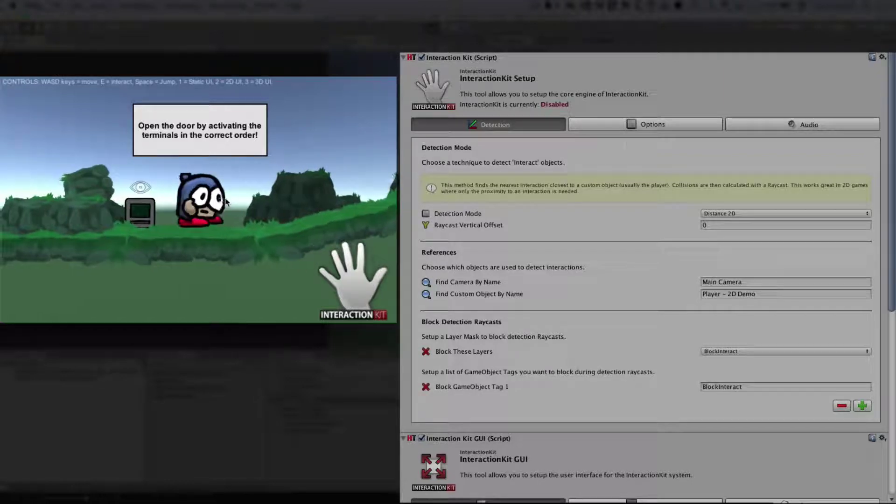
pyautogui.press('d')
pyautogui.press('a')
pyautogui.press('a')
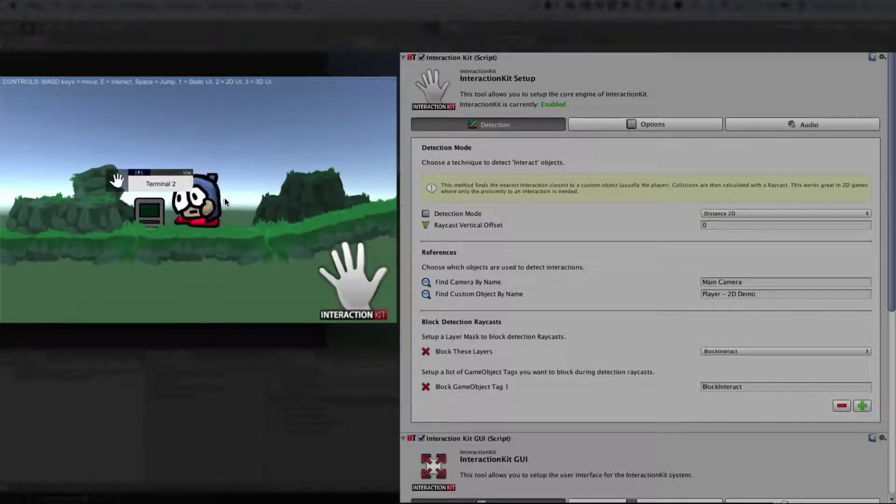
# Test Distance 2D further by jumping around Terminal 2 and turning the character beside it
pyautogui.press('space')
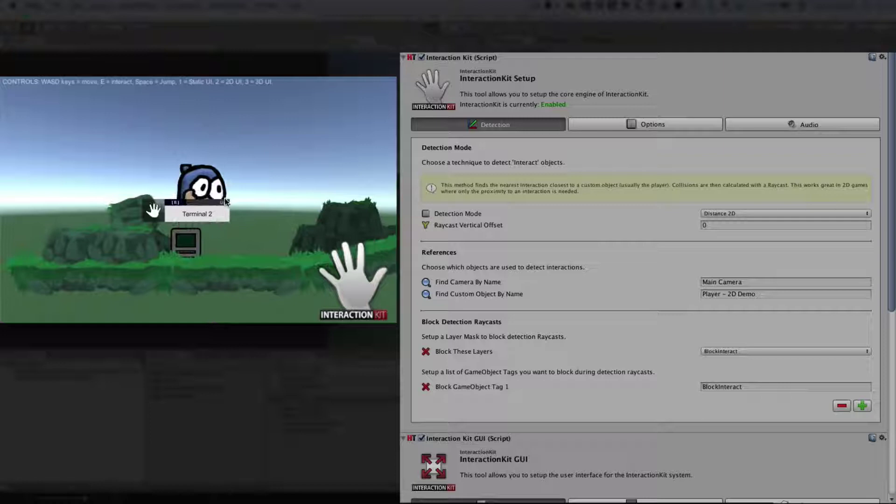
pyautogui.press('a')
pyautogui.press('d')
pyautogui.press('d')
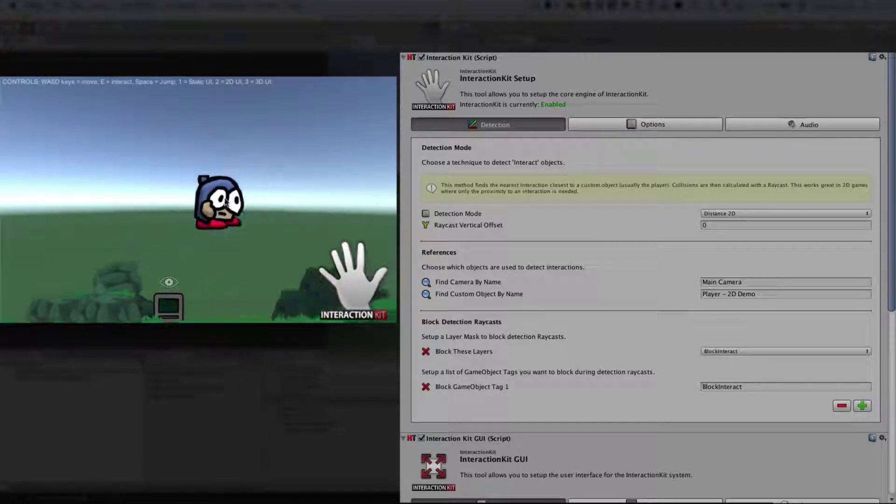
pyautogui.press('d')
pyautogui.press('a')
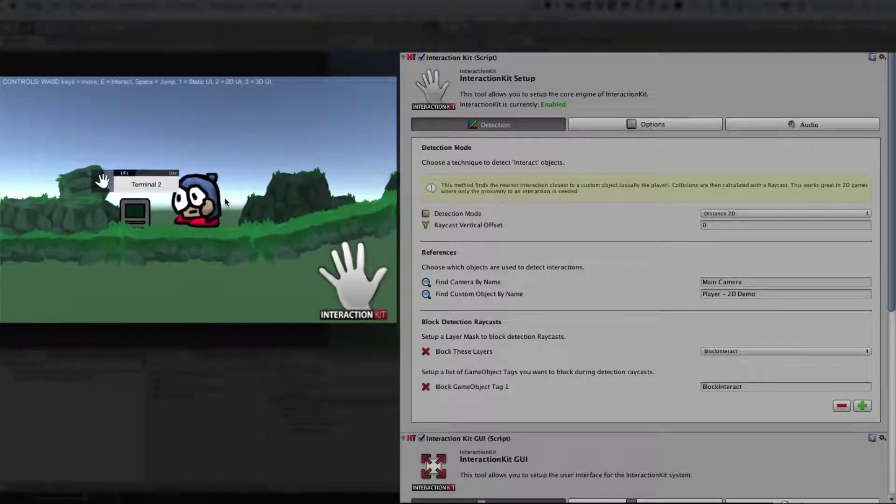
pyautogui.press('d')
pyautogui.press('a')
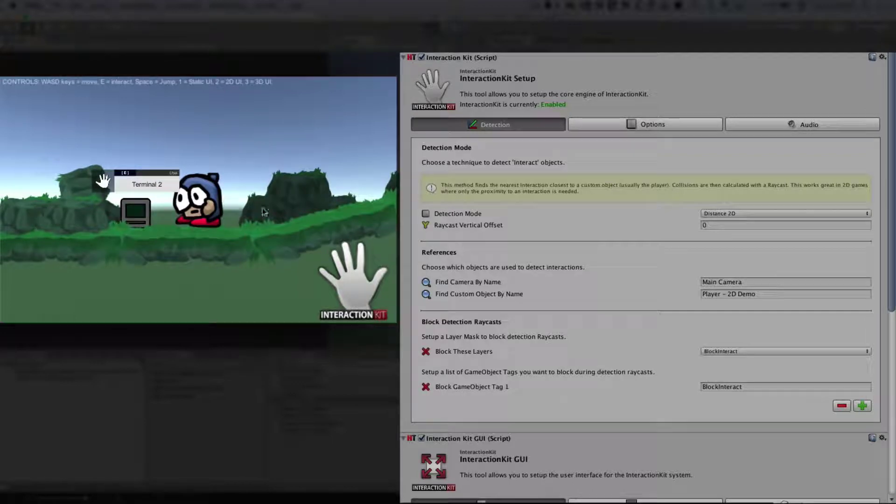
# Set the Detection Mode to Distance And Direction 2D and test it by turning the character repeatedly beside Terminal 2
pyautogui.click(741, 214)
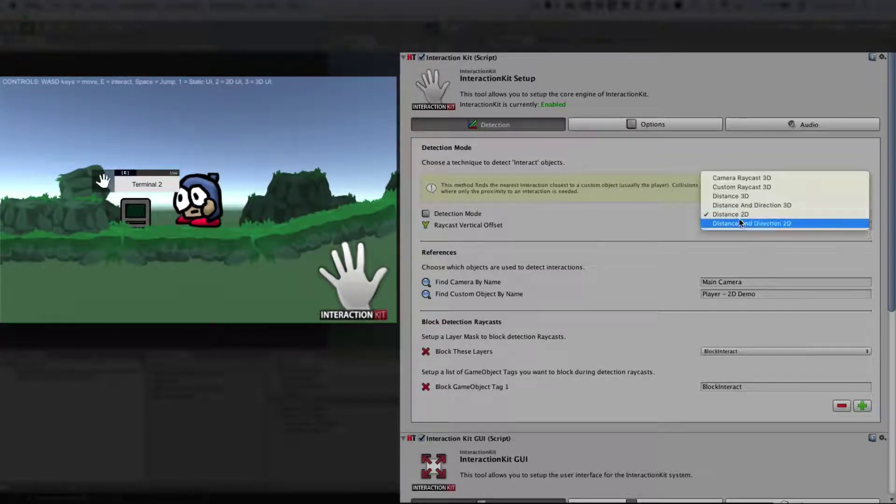
pyautogui.click(742, 223)
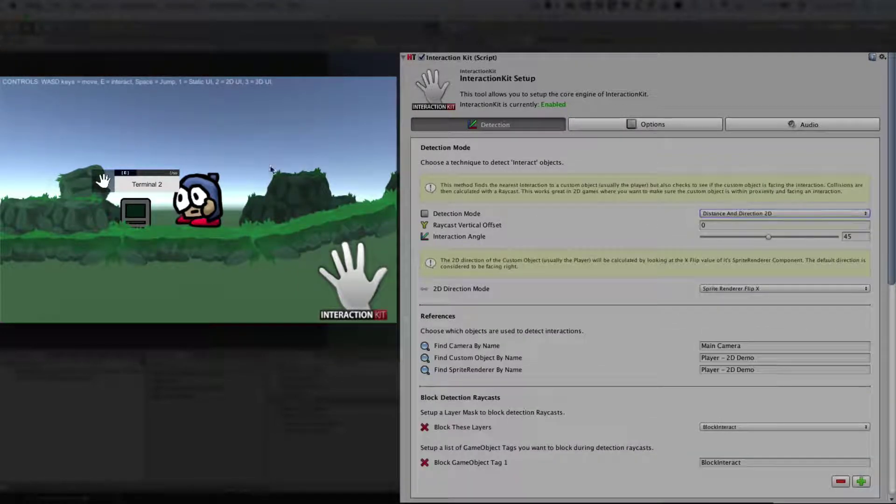
pyautogui.press('a')
pyautogui.press('d')
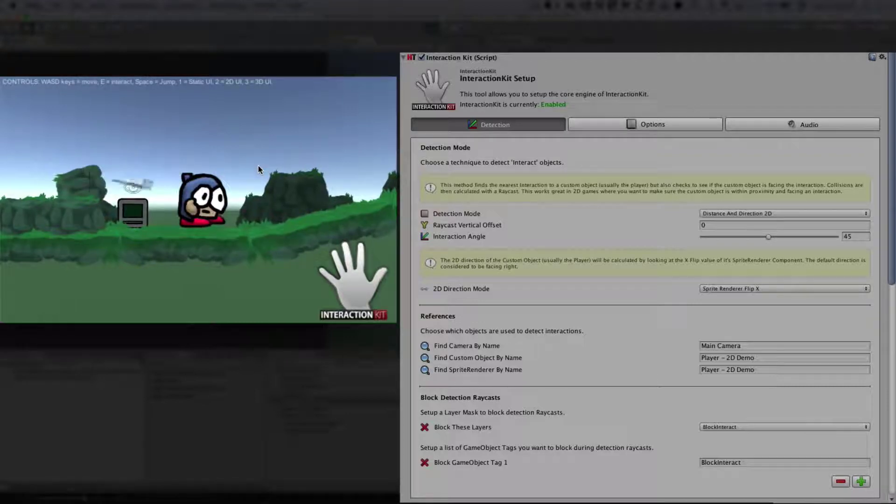
pyautogui.press('a')
pyautogui.press('d')
pyautogui.press('a')
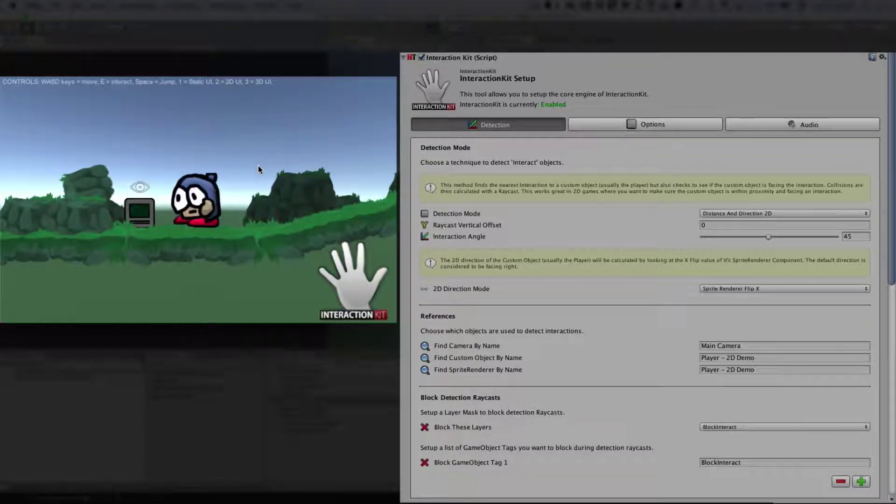
pyautogui.press('d')
pyautogui.press('a')
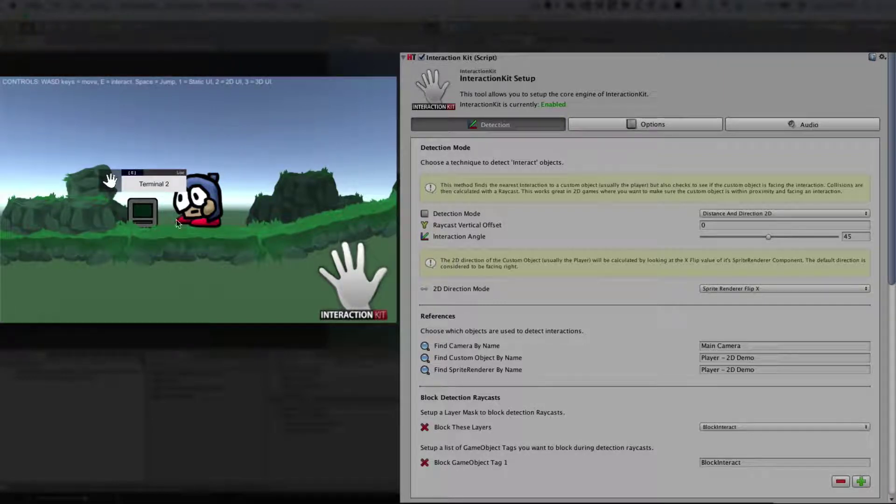
# Check the facing requirement again by turning the character near Terminal 2, and examine the 2D Direction Mode options
pyautogui.press('d')
pyautogui.press('a')
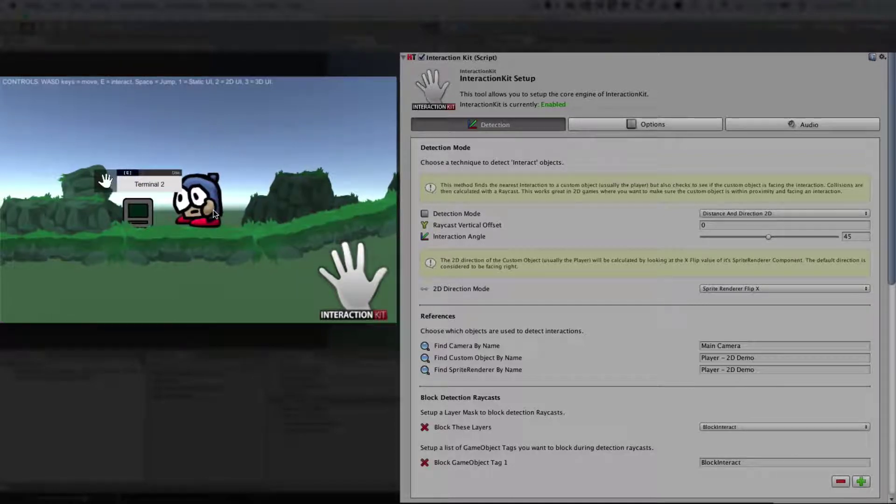
pyautogui.press('d')
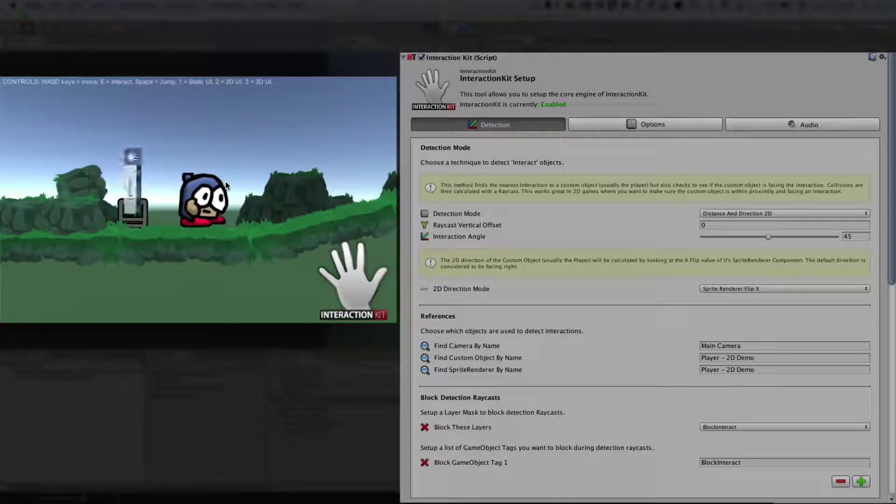
pyautogui.press('a')
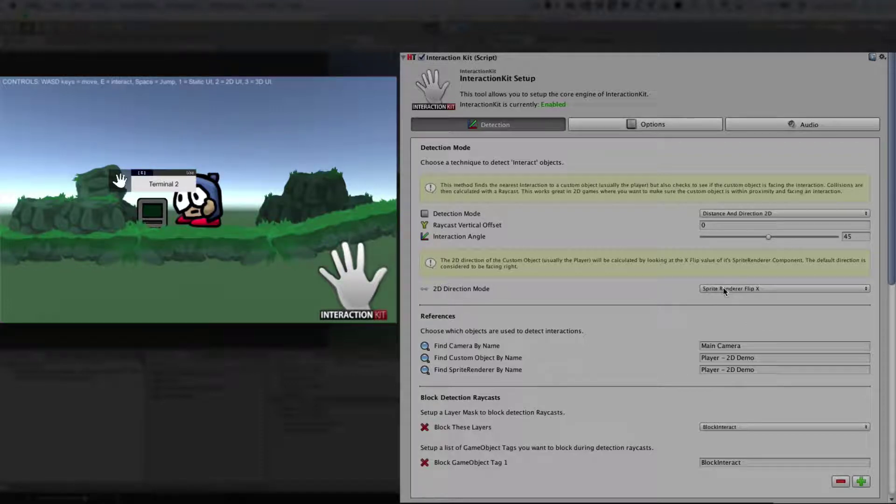
pyautogui.click(723, 288)
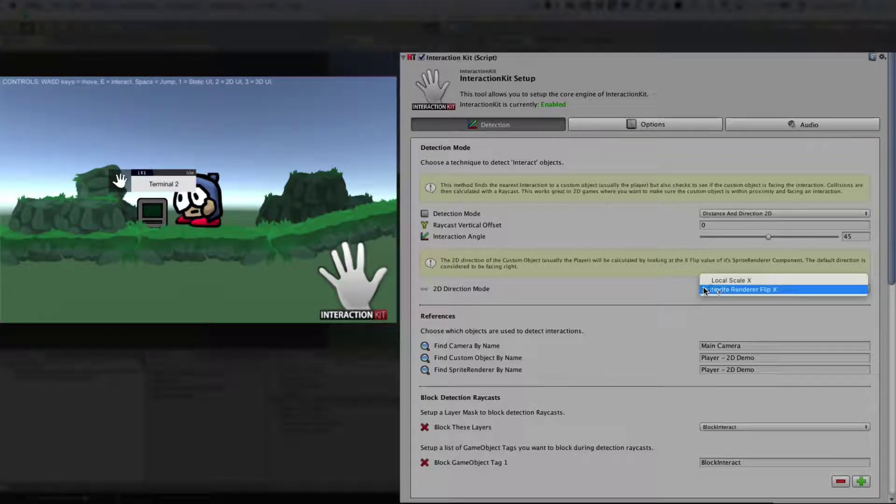
pyautogui.click(673, 292)
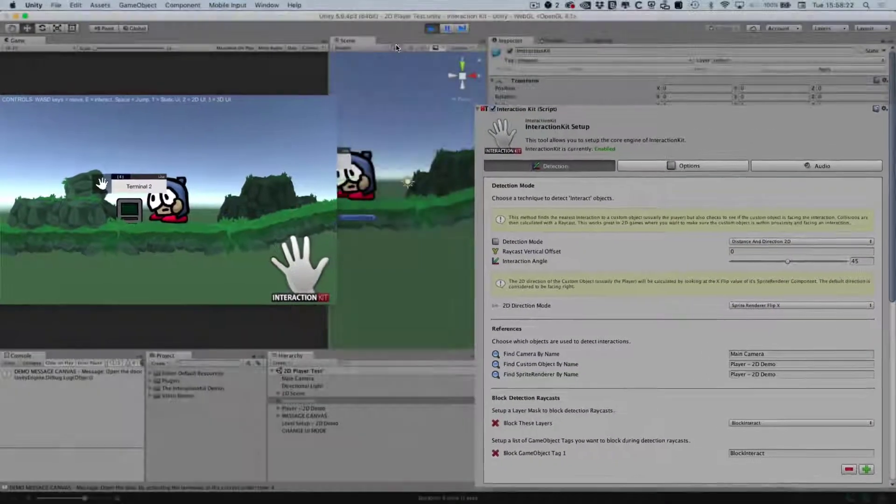
# Select the Player - 2D Demo object to inspect its Sprite Renderer settings
pyautogui.scroll(3, 400, 182)
pyautogui.moveTo(370, 222); pyautogui.dragTo(423, 248, button='middle')
pyautogui.click(410, 217)
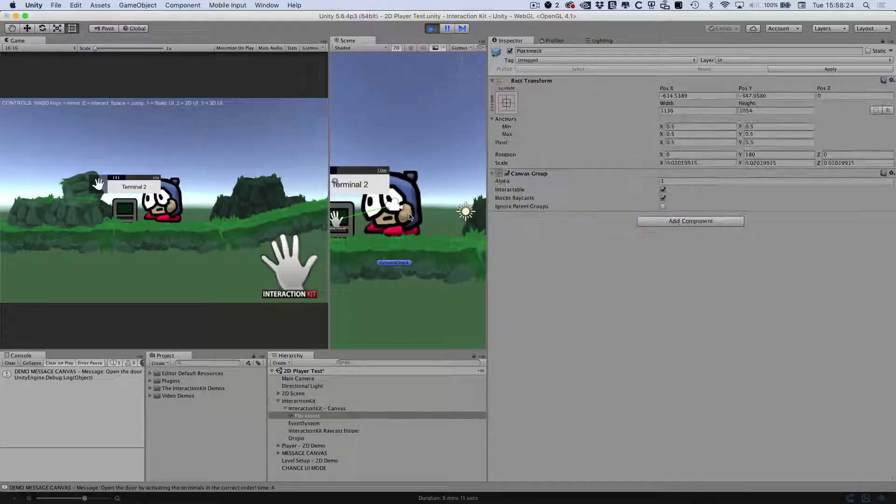
pyautogui.click(277, 447)
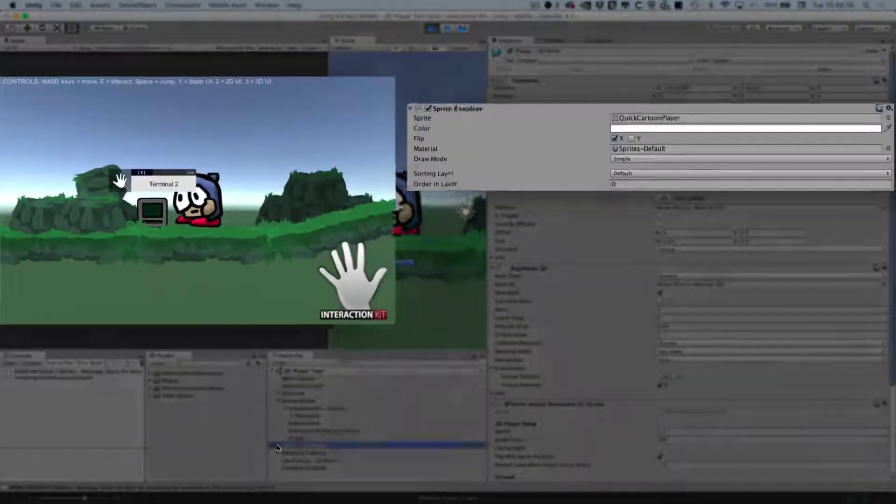
# Turn the character back and forth near Terminal 2 to examine how its Sprite Renderer's Flip X setting responds
pyautogui.press('d')
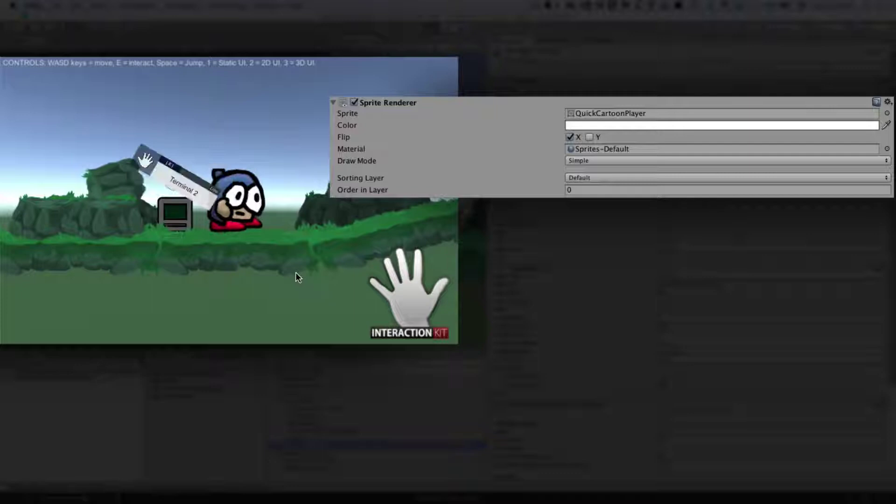
pyautogui.press('a')
pyautogui.press('d')
pyautogui.press('a')
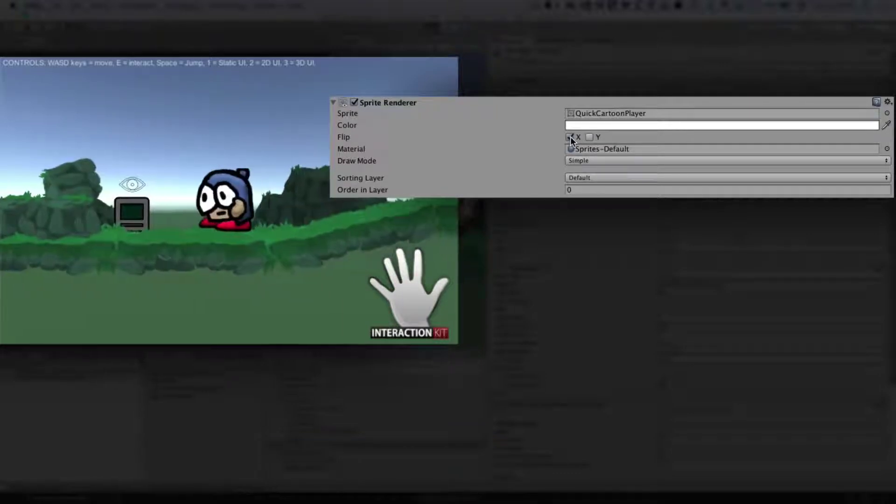
pyautogui.press('d')
pyautogui.press('a')
pyautogui.press('d')
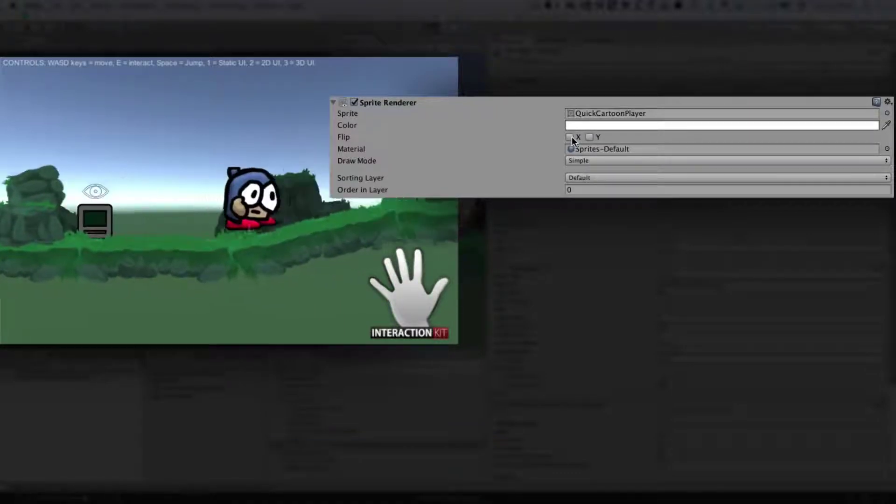
pyautogui.press('a')
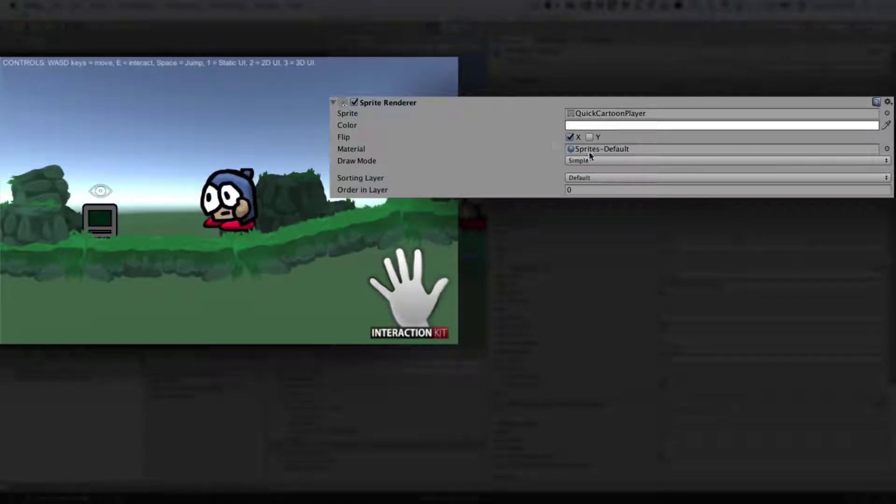
pyautogui.click(577, 139)
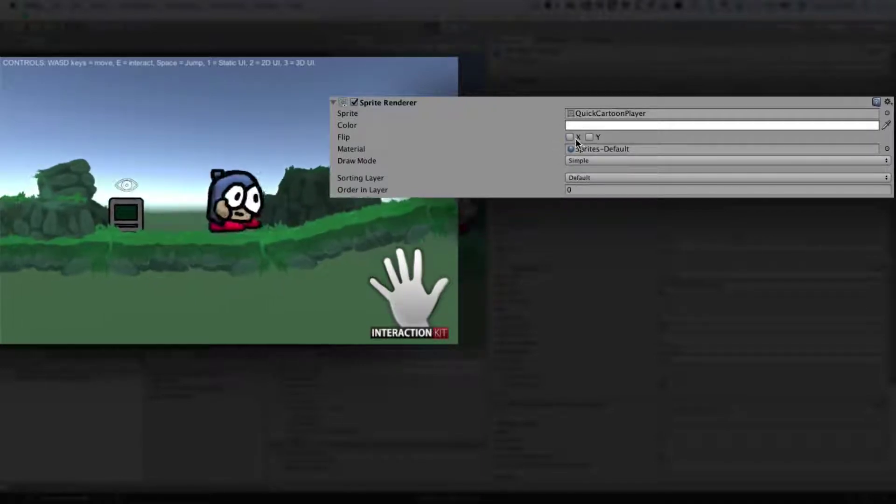
pyautogui.press('a')
pyautogui.press('d')
pyautogui.press('a')
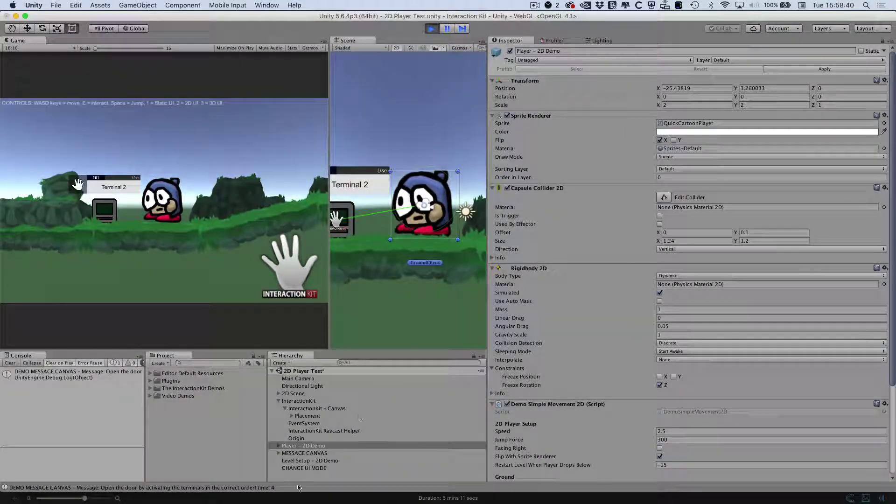
# Reselect the InteractionKit object and test its Sprite Renderer Flip X direction mode by turning the character near Terminal 2
pyautogui.click(307, 400)
pyautogui.scroll(-1, 752, 305)
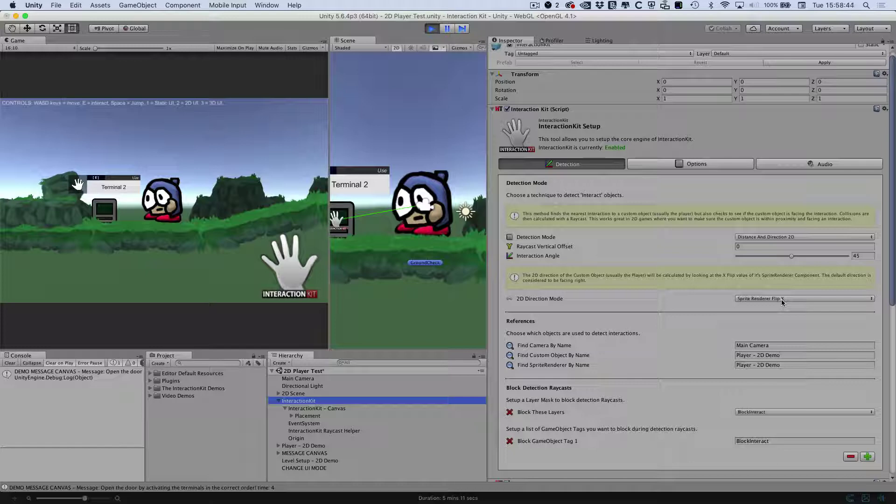
pyautogui.click(219, 215)
pyautogui.press('d')
pyautogui.press('a')
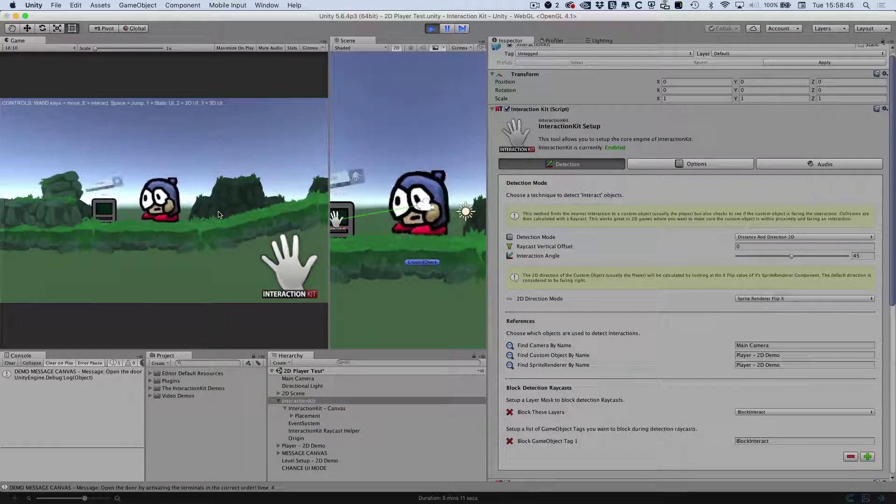
pyautogui.press('d')
# Set the 2D Direction Mode to Local Scale X and select the 2D player to inspect its Transform scale
pyautogui.click(773, 299)
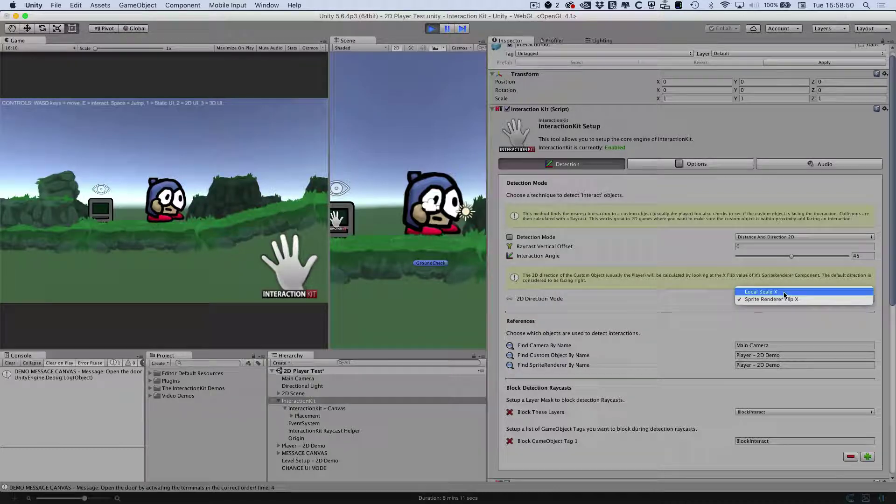
pyautogui.click(783, 292)
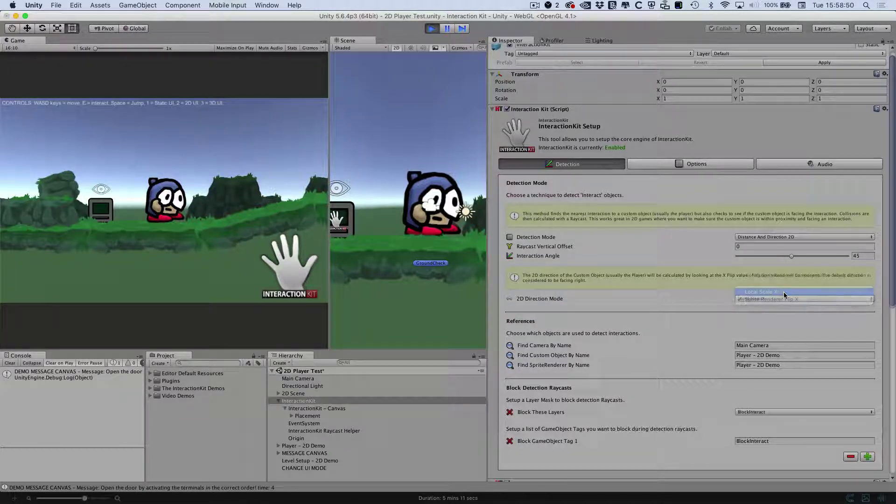
pyautogui.click(329, 424)
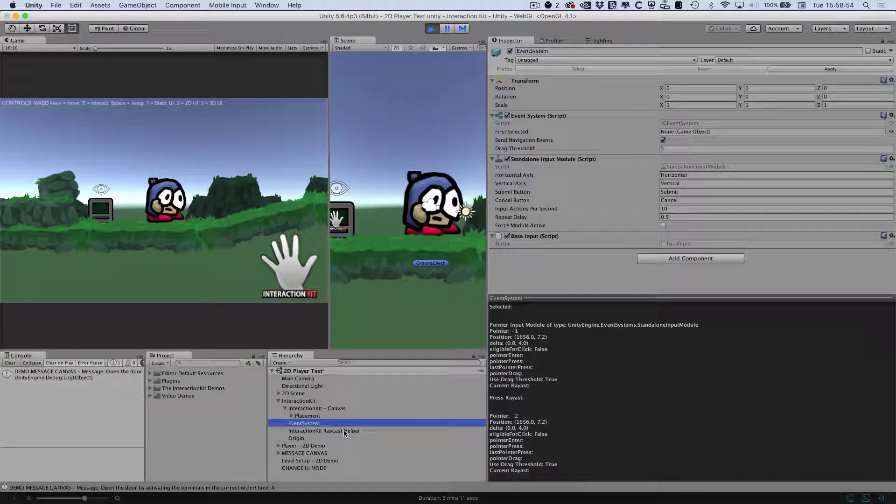
pyautogui.click(345, 431)
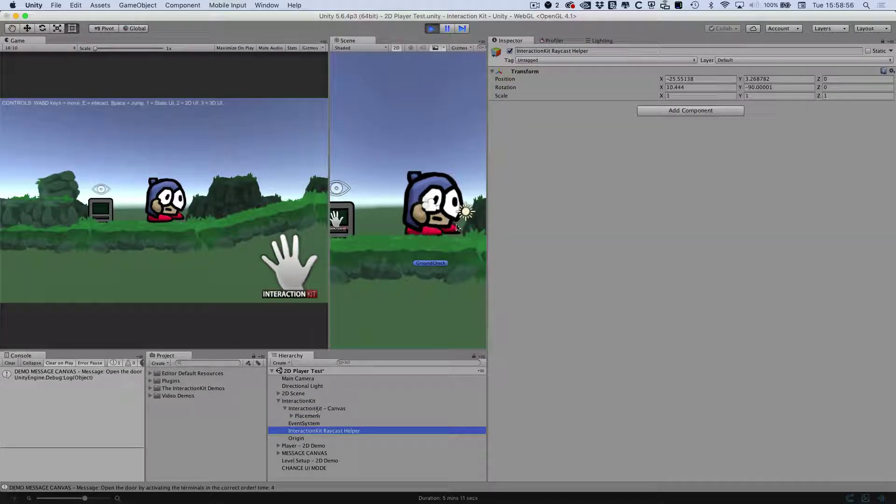
pyautogui.click(440, 177)
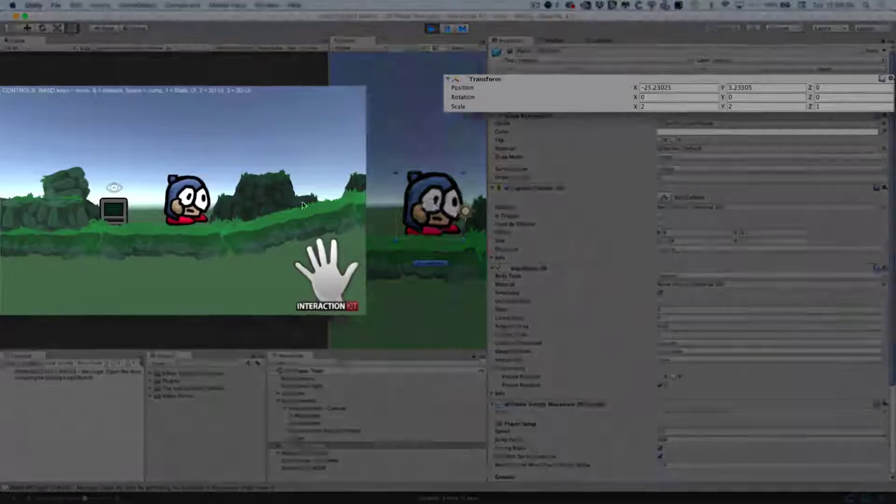
# Turn the 2D player back and forth to examine how its Transform's X scale responds
pyautogui.click(685, 106)
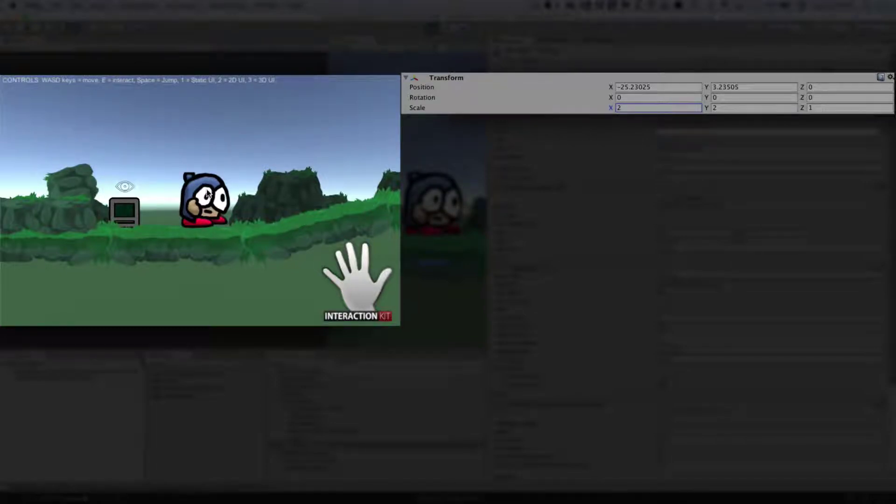
pyautogui.click(294, 177)
pyautogui.press('d')
pyautogui.press('a')
pyautogui.press('d')
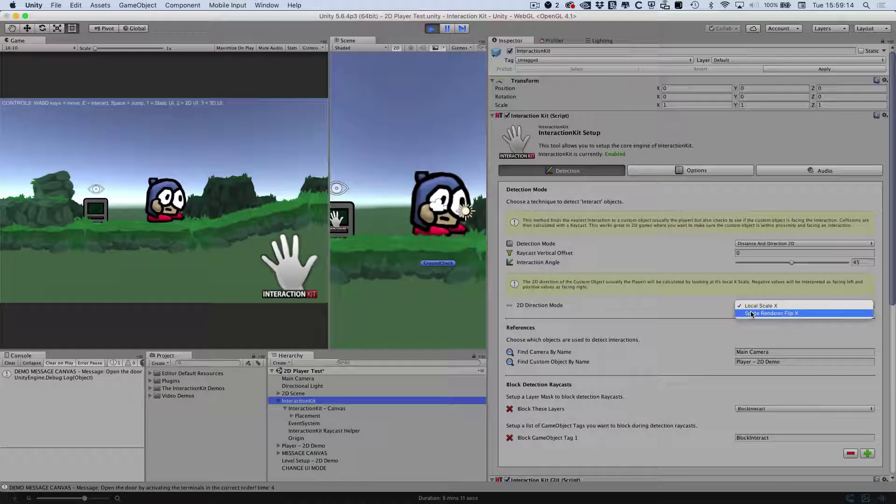
# Set the 2D Direction Mode to Sprite Renderer Flip X and turn the character near Terminal 2 to test it
pyautogui.click(753, 311)
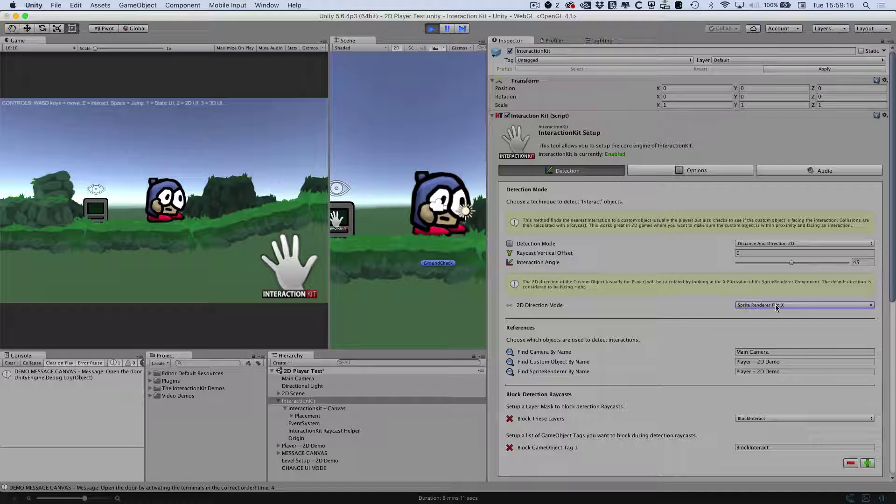
pyautogui.click(241, 210)
pyautogui.press('d')
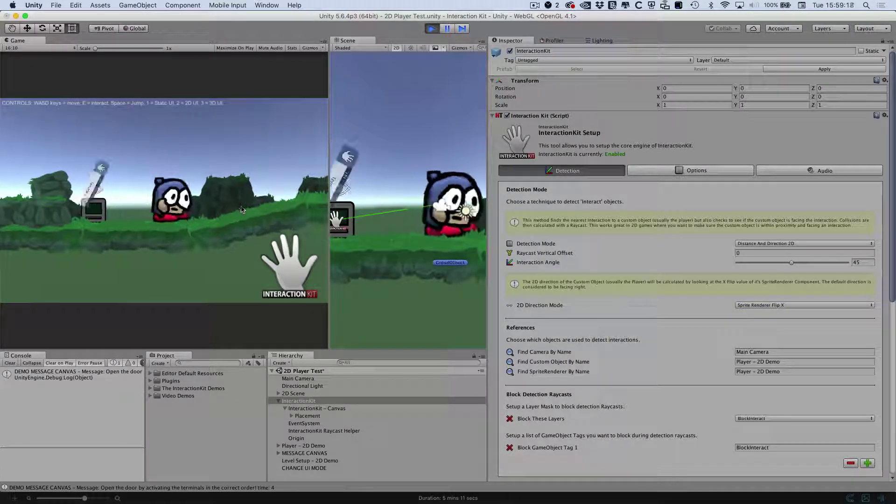
pyautogui.press('a')
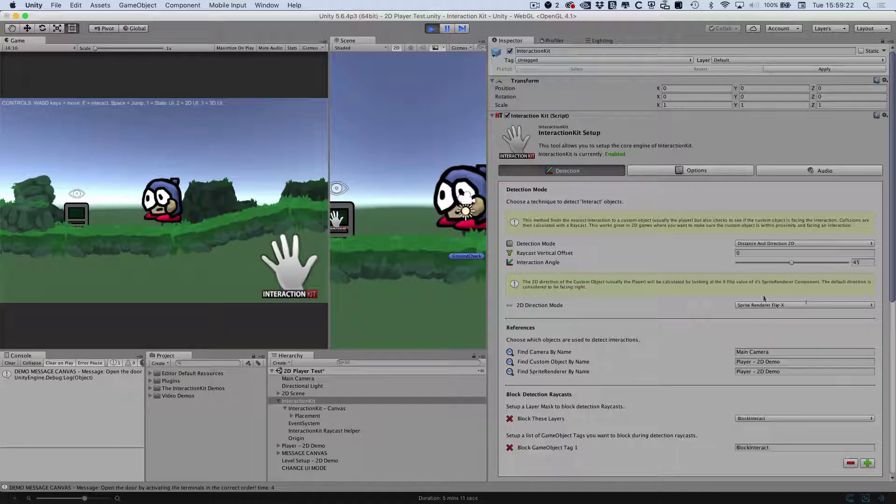
pyautogui.scroll(-1, 774, 303)
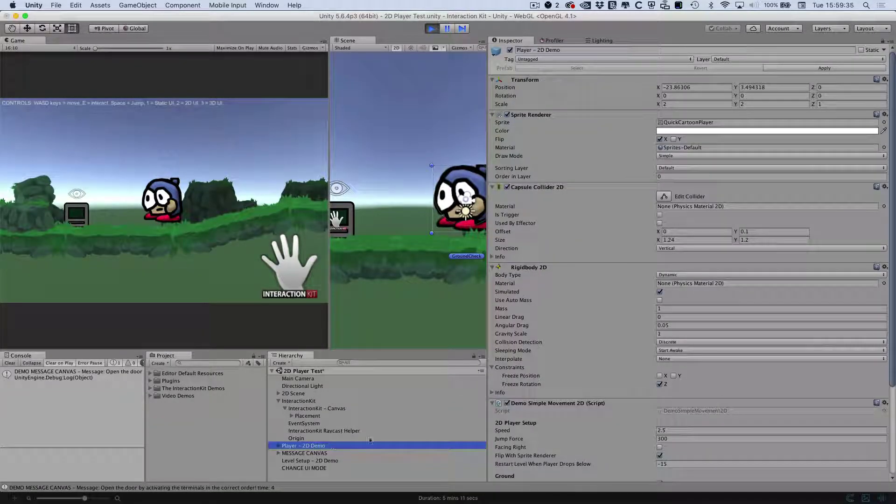
# Reselect the InteractionKit object, trigger an interaction in the game and test detection by turning the character away from and toward Terminal 2
pyautogui.click(313, 402)
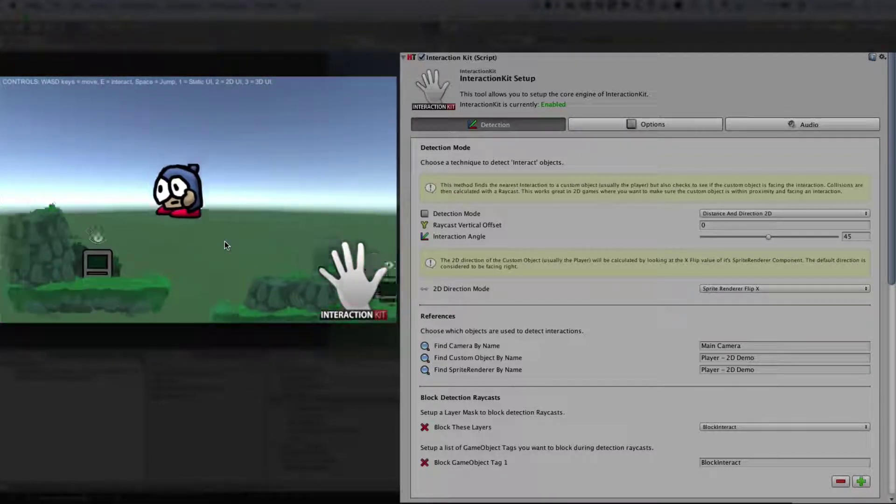
pyautogui.press('e')
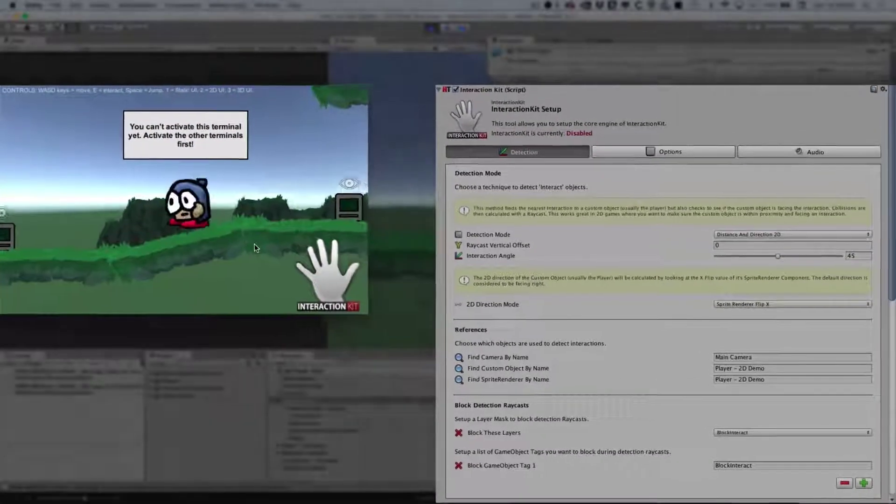
pyautogui.press('a')
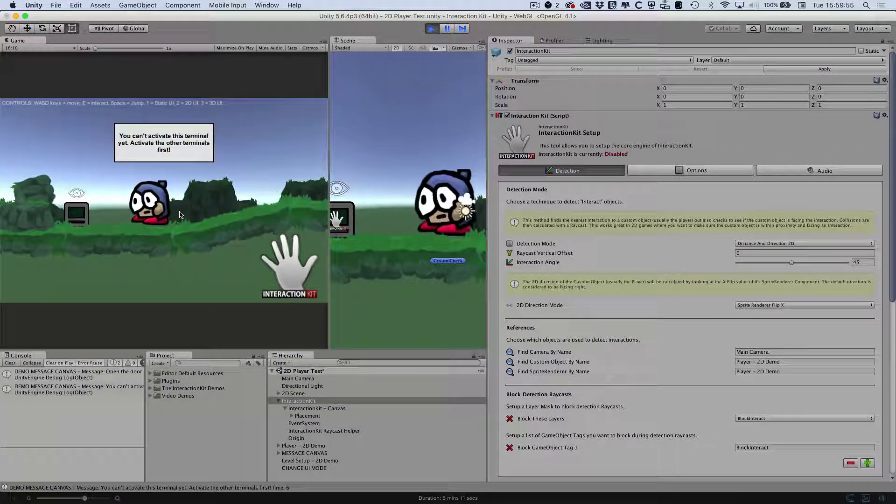
pyautogui.press('d')
pyautogui.press('a')
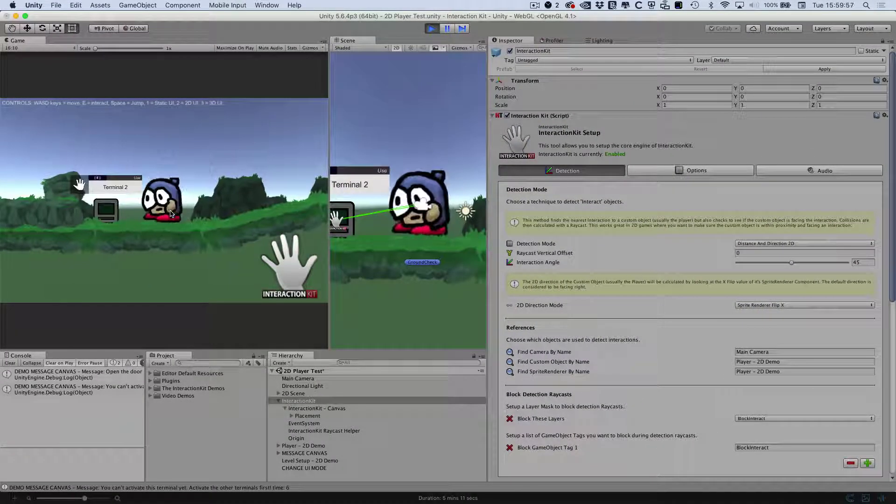
# Jump the character past Terminal 2 onto the rocks on its far side and bring both into the Scene view
pyautogui.press('space')
pyautogui.press('a')
pyautogui.press('space')
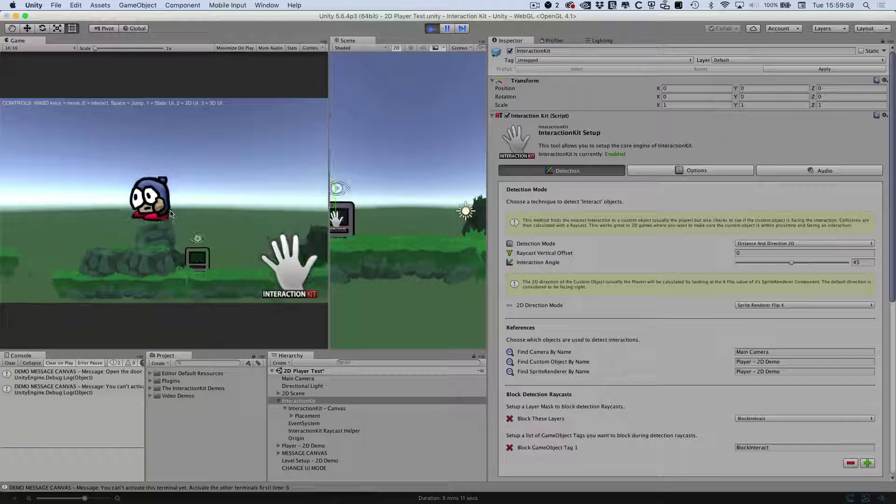
pyautogui.press('d')
pyautogui.moveTo(389, 245); pyautogui.dragTo(494, 254, button='middle')
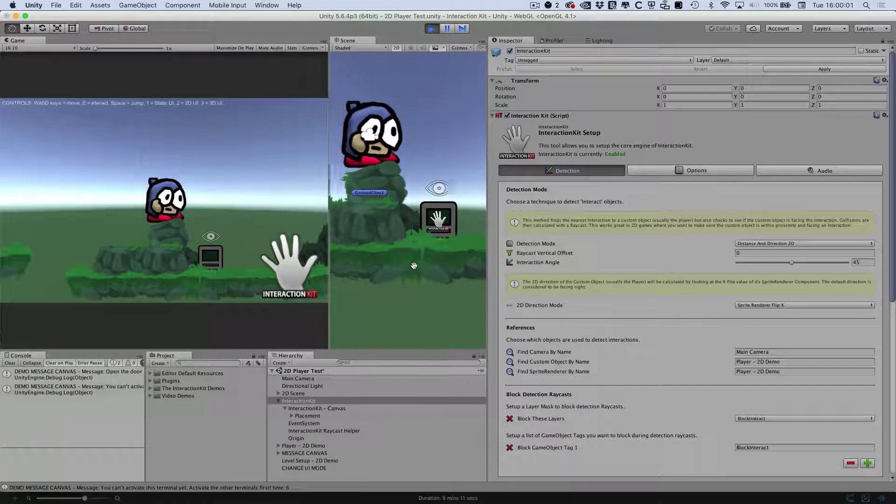
pyautogui.press('a')
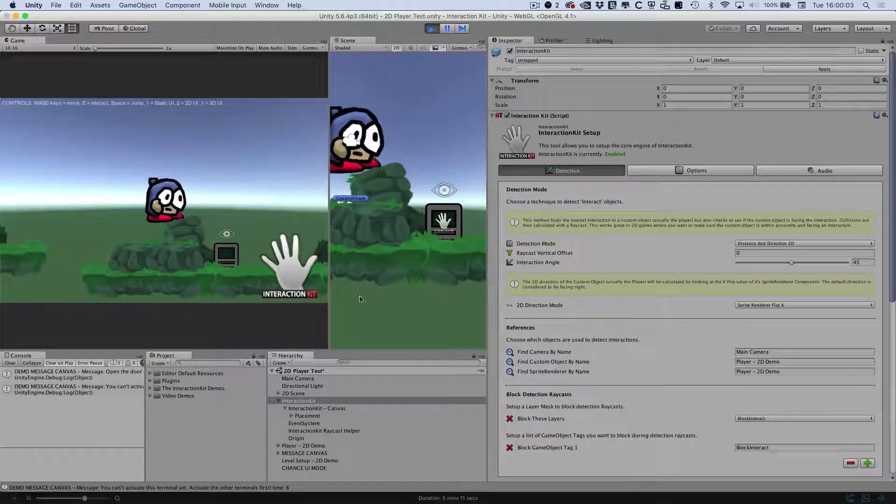
# Select the INTERACT object nested under Interactable Terminal 2 and review its interaction properties and conditional events
pyautogui.click(457, 213)
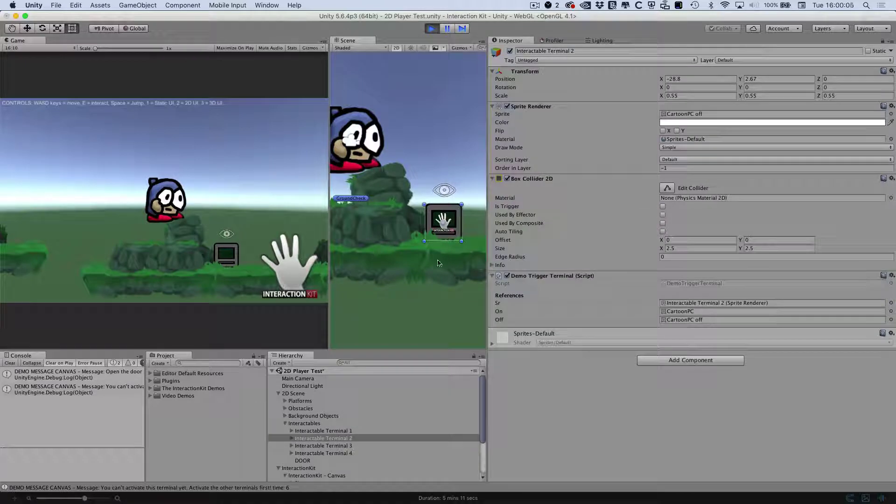
pyautogui.click(346, 443)
pyautogui.click(348, 437)
pyautogui.press('Right')
pyautogui.press('Down')
pyautogui.press('Down')
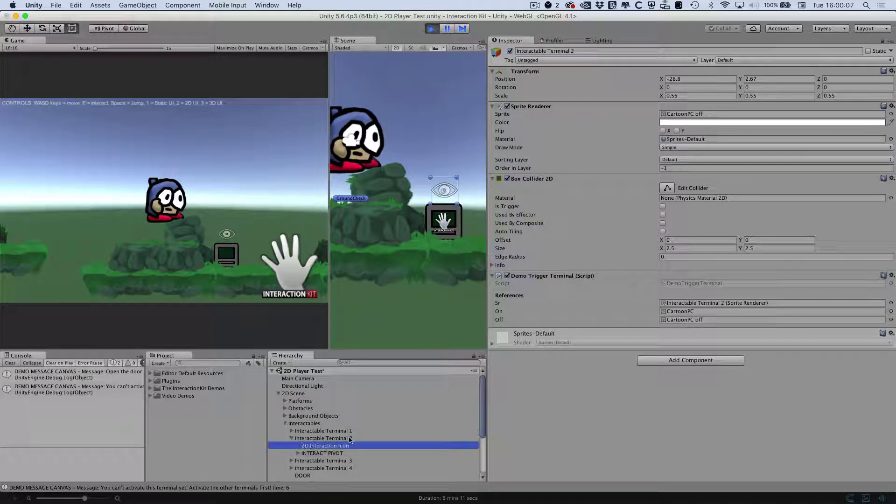
pyautogui.press('Right')
pyautogui.press('Down')
pyautogui.scroll(-10, 542, 345)
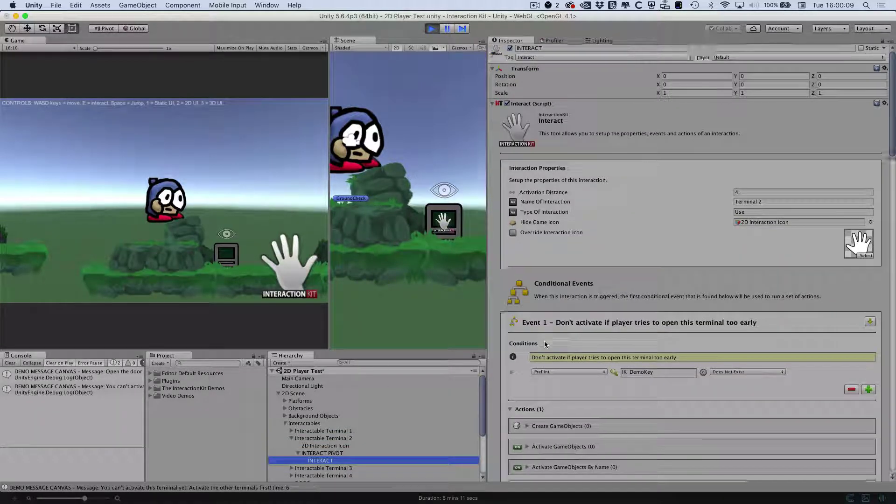
pyautogui.scroll(-10, 542, 346)
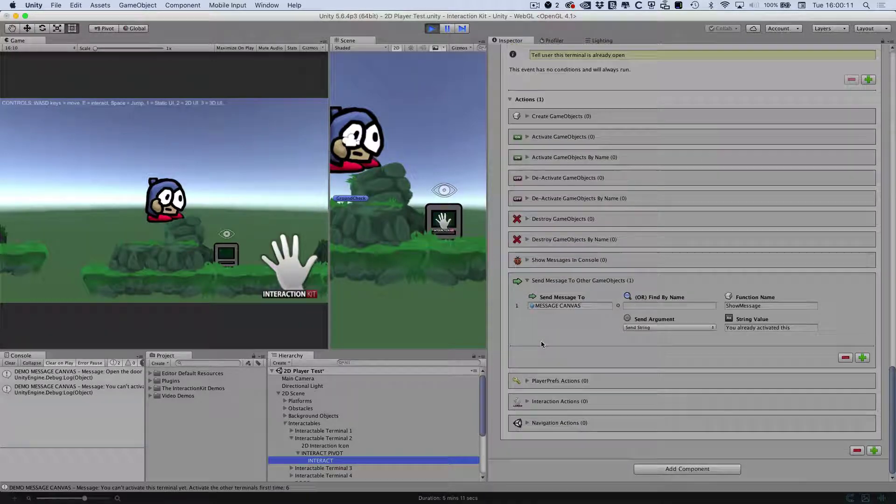
pyautogui.scroll(20, 541, 345)
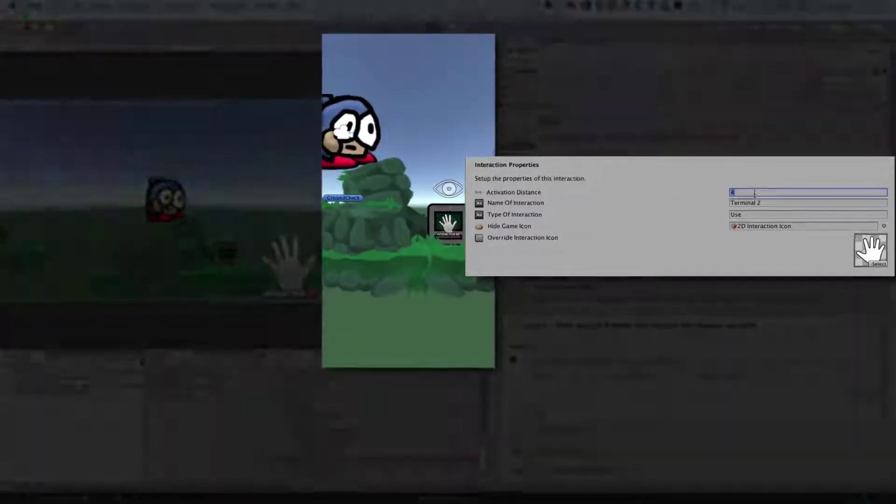
# Set Terminal 2's Activation Distance to 6 and turn the character behind the rocks to test the blocked detection
pyautogui.click(764, 193)
pyautogui.write('6')
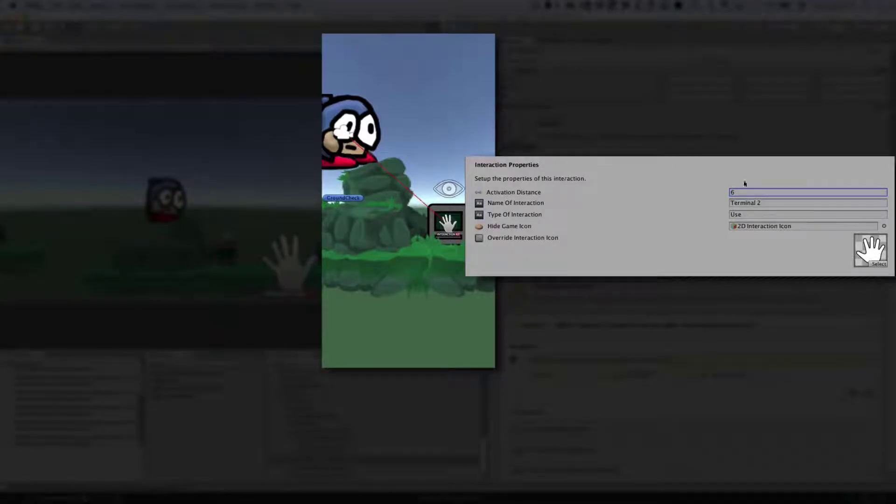
pyautogui.click(186, 217)
pyautogui.press('Right')
pyautogui.press('Left')
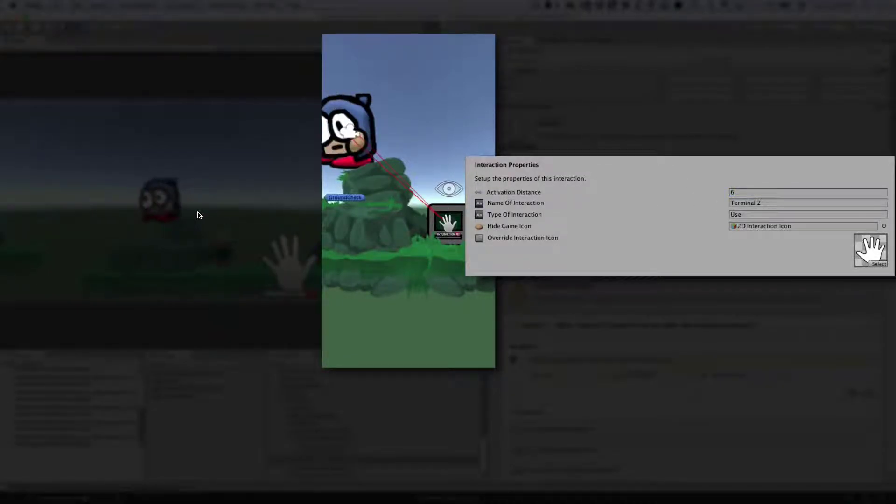
pyautogui.press('Right')
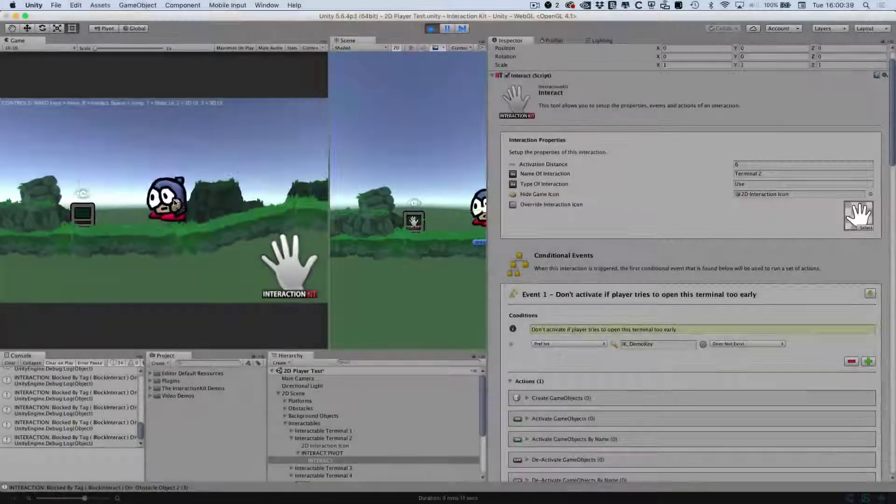
# Move the character around Terminal 2, jumping and turning to face it, to test detection with the obstacle out of the way
pyautogui.press('a')
pyautogui.press('space')
pyautogui.press('d')
pyautogui.press('e')
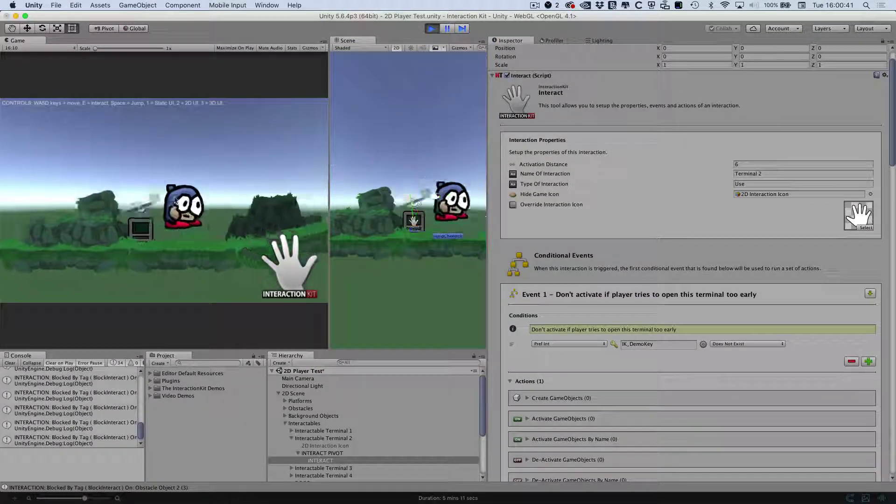
pyautogui.press('a')
pyautogui.scroll(-2, 429, 274)
pyautogui.moveTo(429, 274); pyautogui.dragTo(378, 263, button='middle')
# Select the InteractionKit object to review its detection settings and test them by walking away from and back toward Terminal 2
pyautogui.click(279, 393)
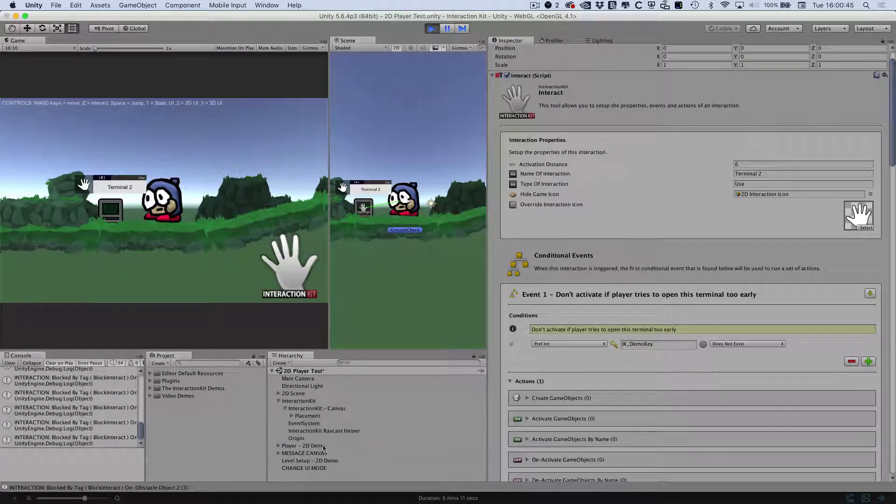
pyautogui.click(302, 386)
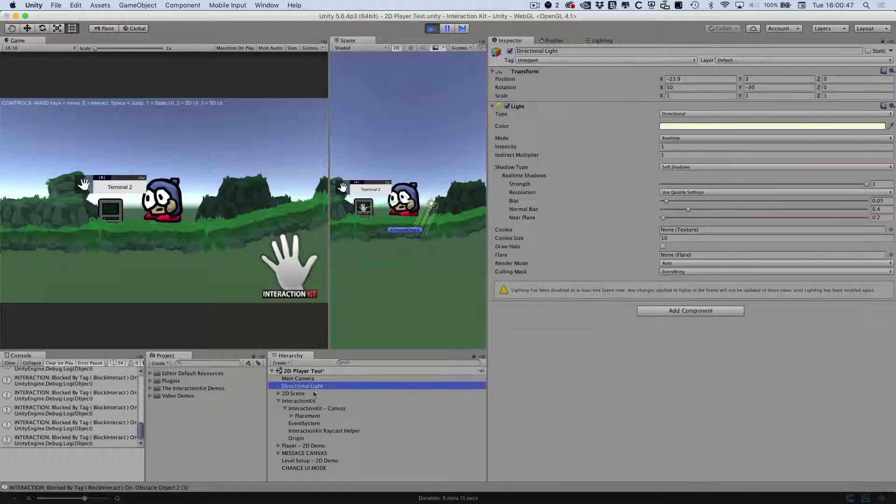
pyautogui.click(293, 403)
pyautogui.scroll(-5, 691, 290)
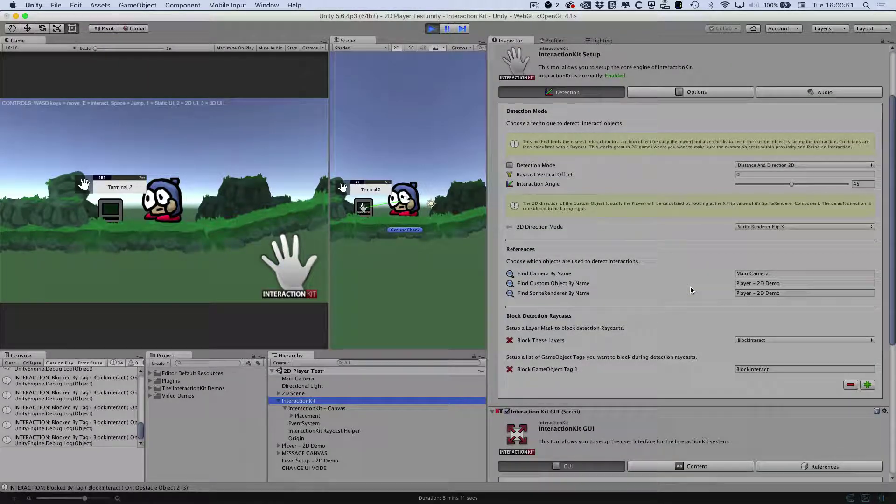
pyautogui.click(223, 190)
pyautogui.press('d')
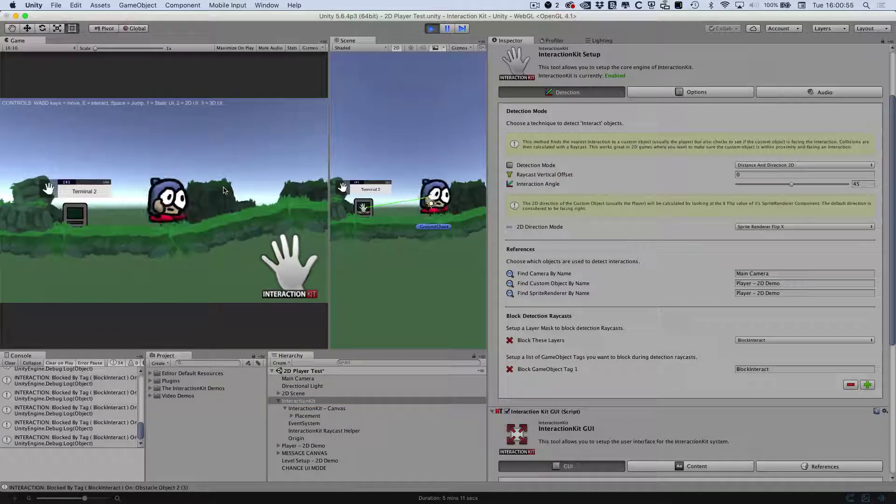
pyautogui.press('a')
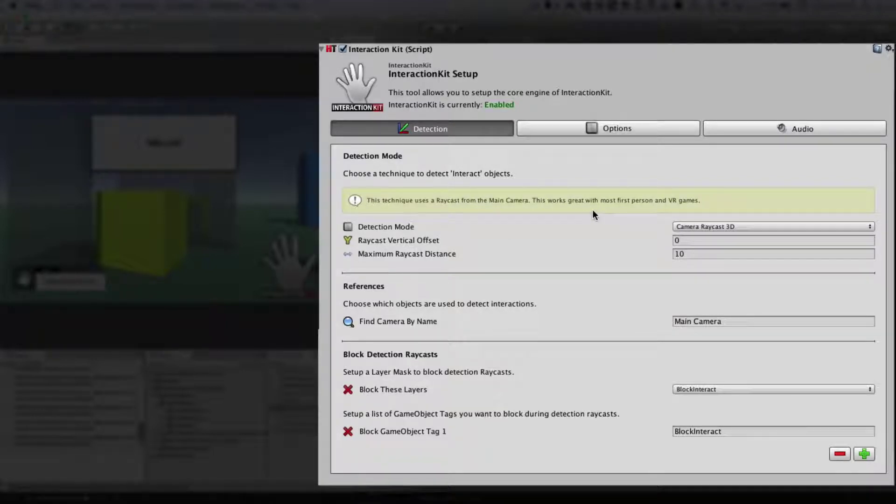
# Set the 3D FPS demo's Detection Mode to Custom Raycast 3D and review its reference and raycast settings
pyautogui.click(725, 226)
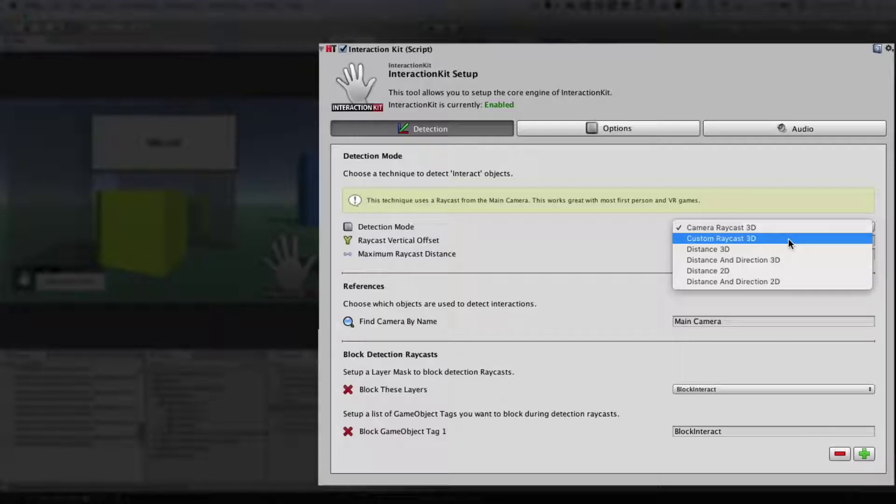
pyautogui.click(742, 239)
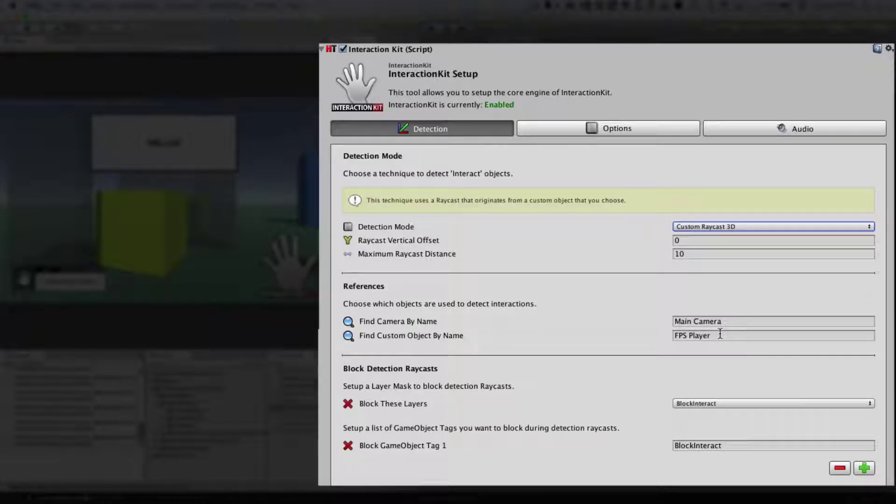
pyautogui.click(708, 227)
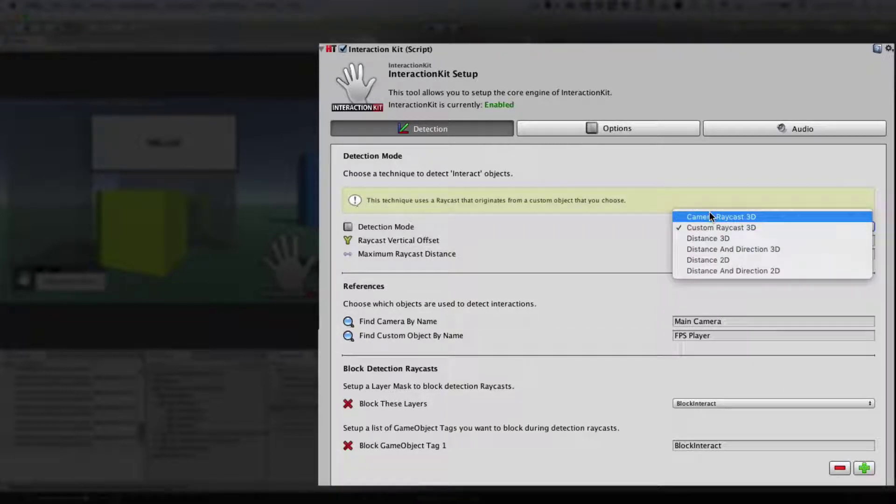
pyautogui.click(628, 276)
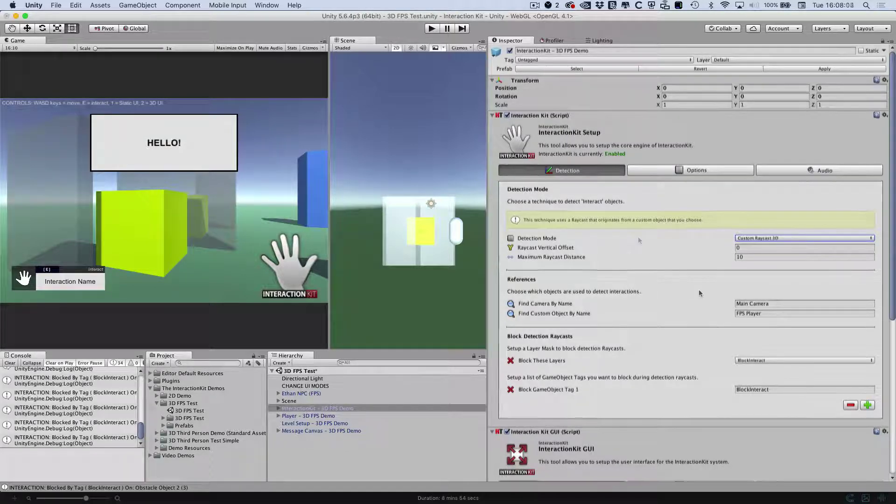
pyautogui.scroll(-1, 638, 237)
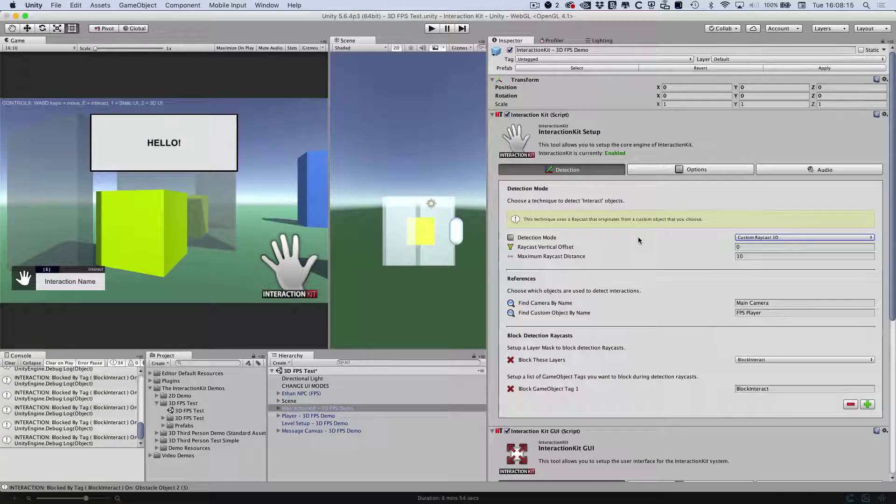
pyautogui.scroll(1, 638, 237)
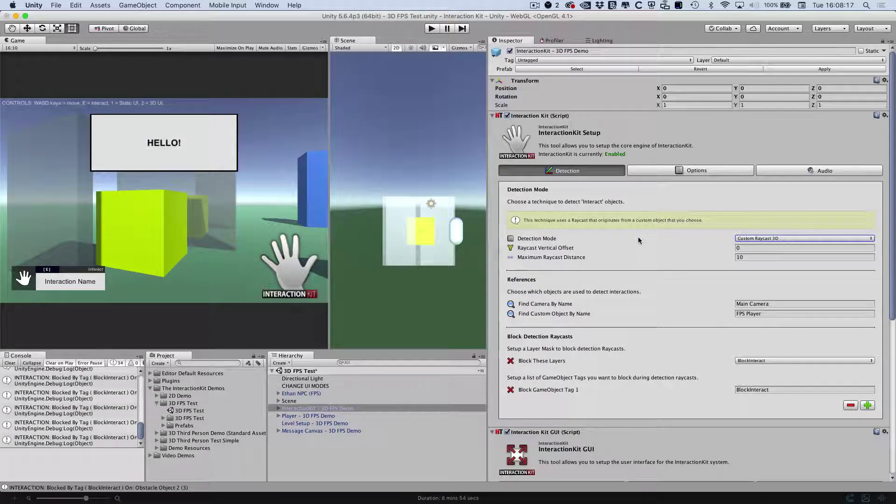